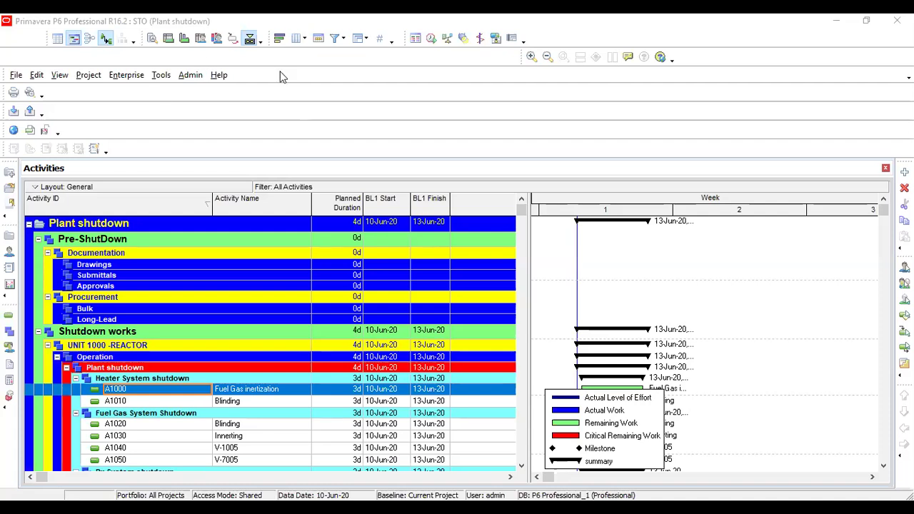
# Open the Enterprise Project Structure window and move it over the activity table.
pyautogui.click(125, 75)
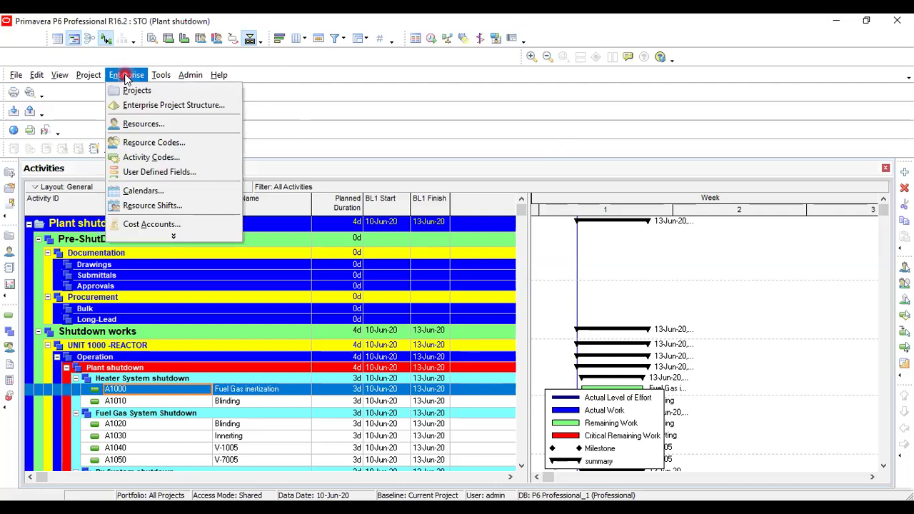
pyautogui.click(163, 109)
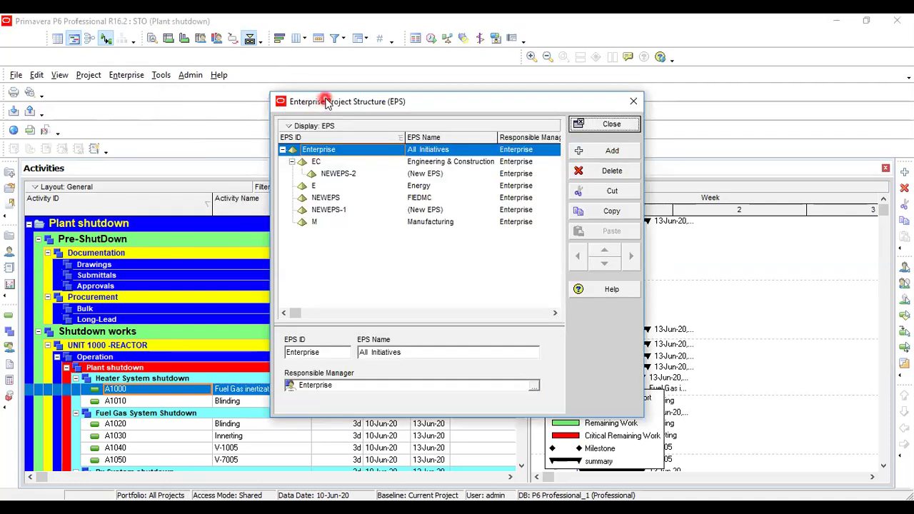
pyautogui.moveTo(324, 102); pyautogui.dragTo(185, 147)
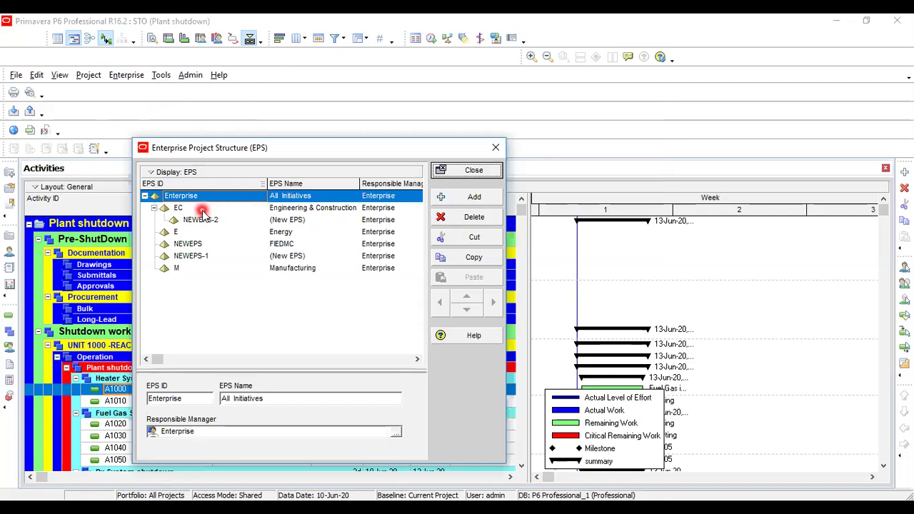
# Examine the existing EPS nodes one by one, including Engineering & Construction, Energy, FIEDMC and Manufacturing.
pyautogui.click(202, 210)
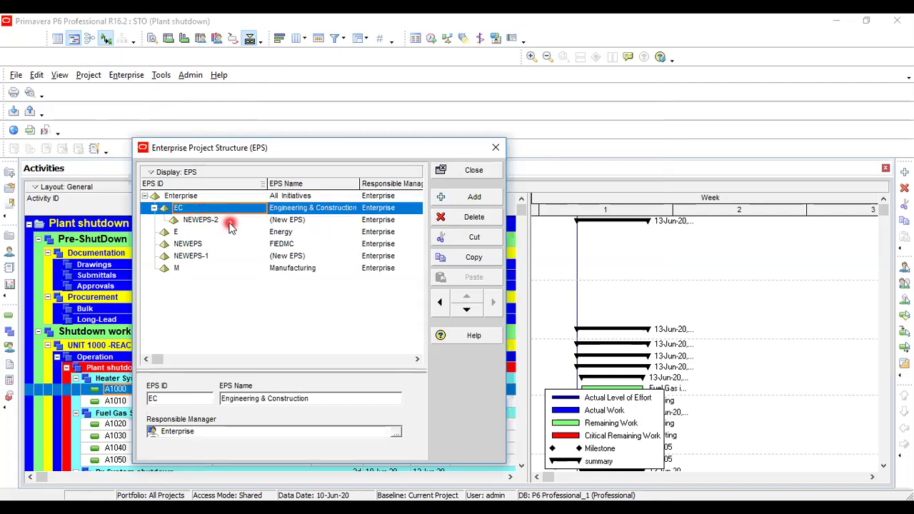
pyautogui.click(228, 221)
pyautogui.click(229, 232)
pyautogui.click(230, 244)
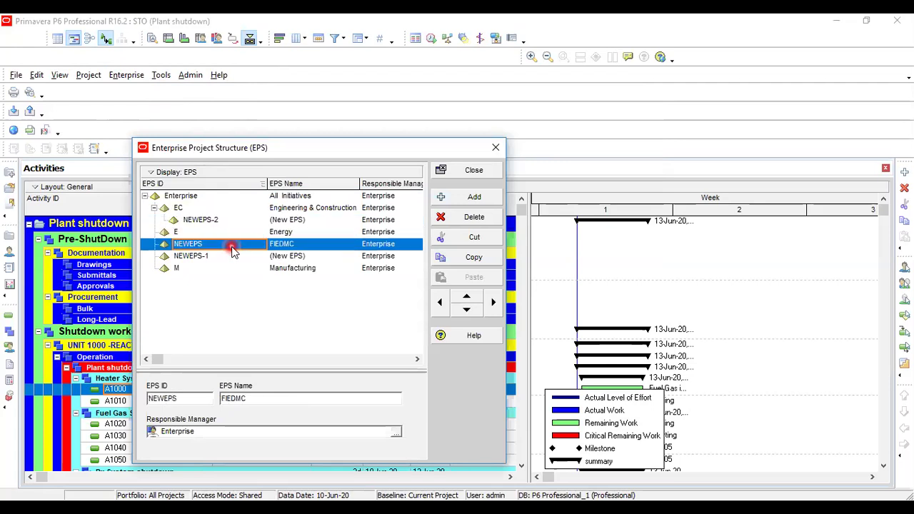
pyautogui.click(230, 257)
pyautogui.click(228, 268)
pyautogui.click(230, 256)
pyautogui.click(224, 241)
pyautogui.click(224, 232)
pyautogui.click(224, 220)
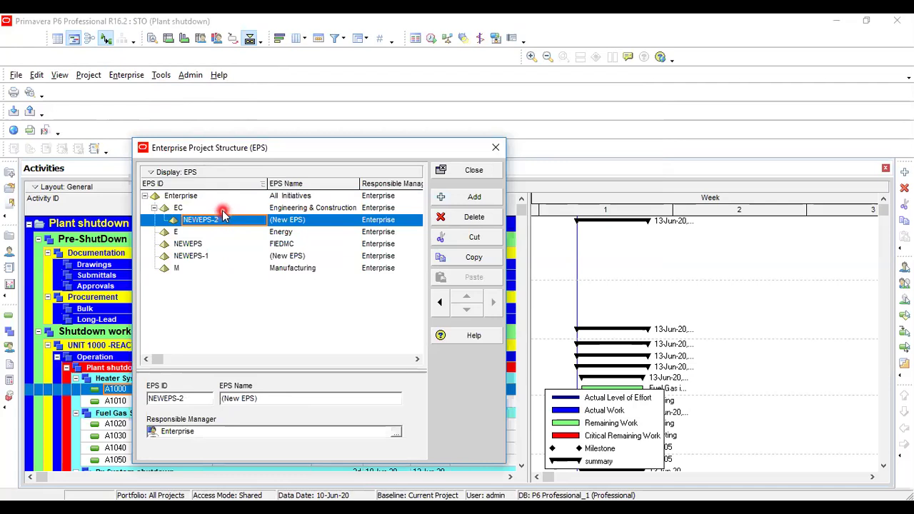
pyautogui.click(224, 209)
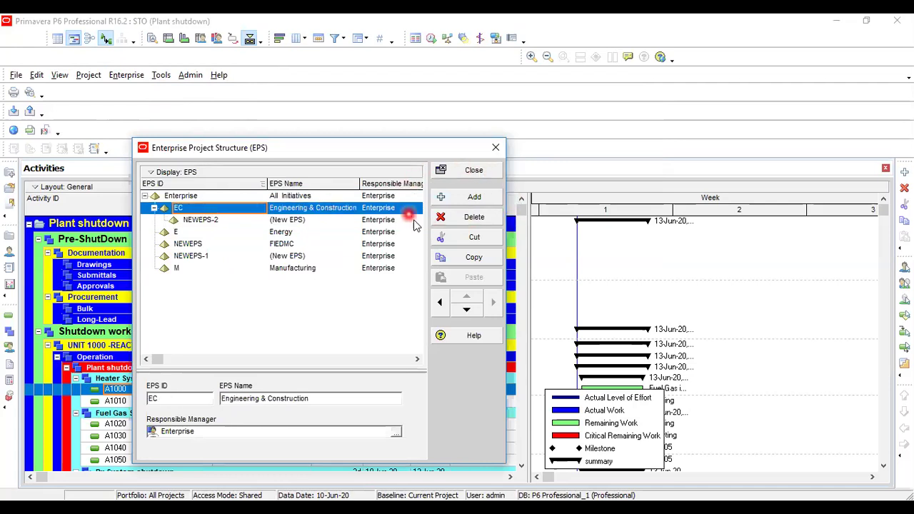
# Add a new EPS node directly under the Enterprise root.
pyautogui.click(451, 198)
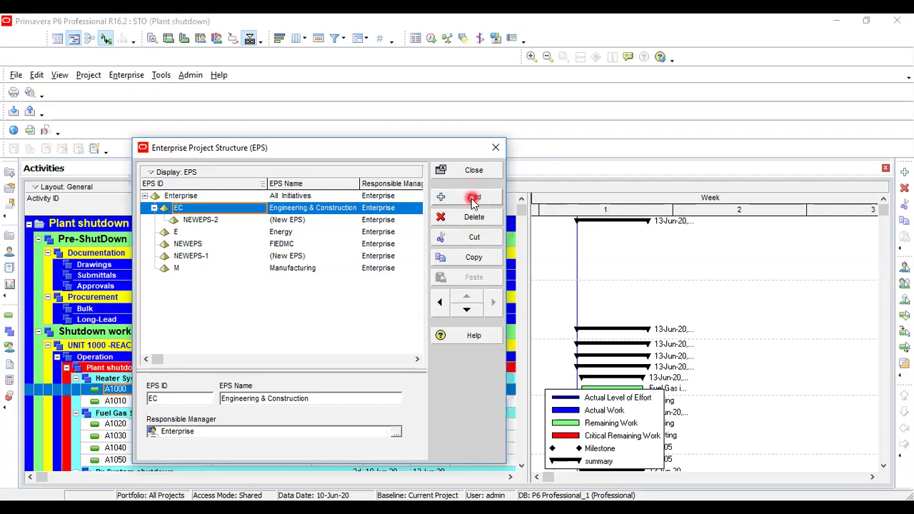
pyautogui.click(180, 197)
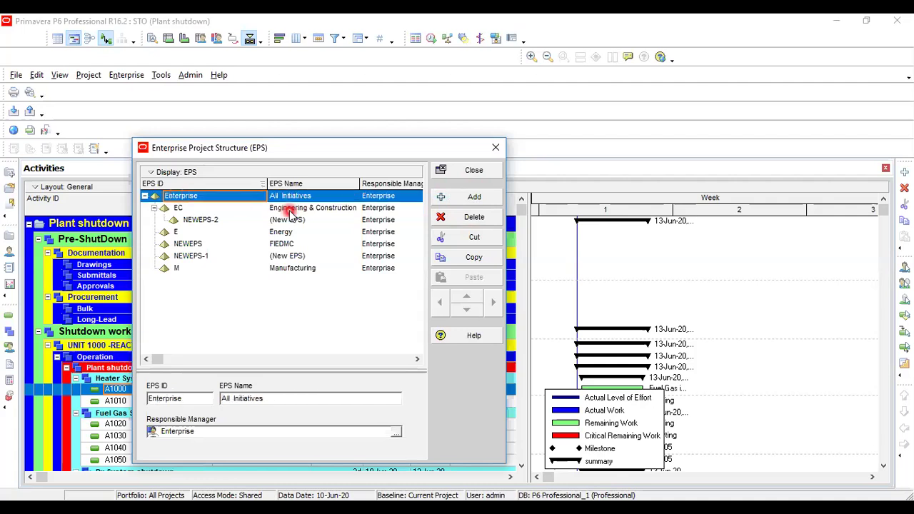
pyautogui.click(470, 199)
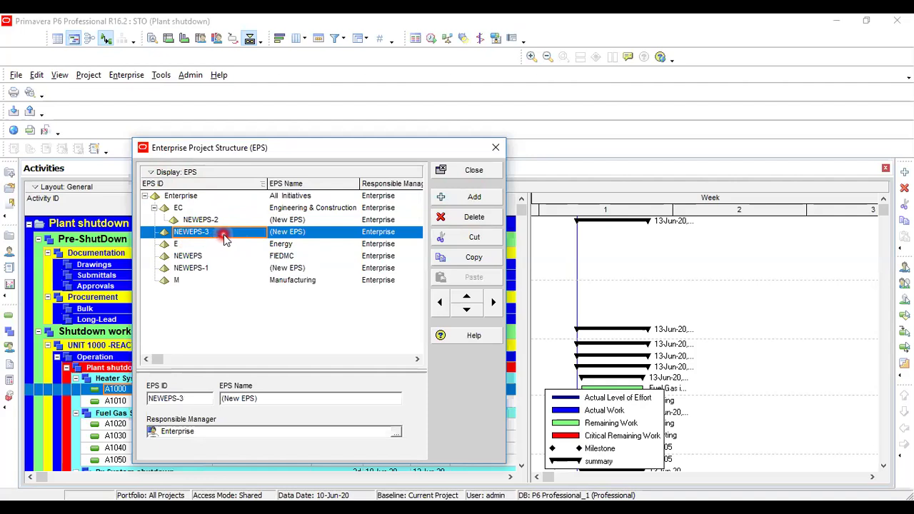
pyautogui.click(320, 237)
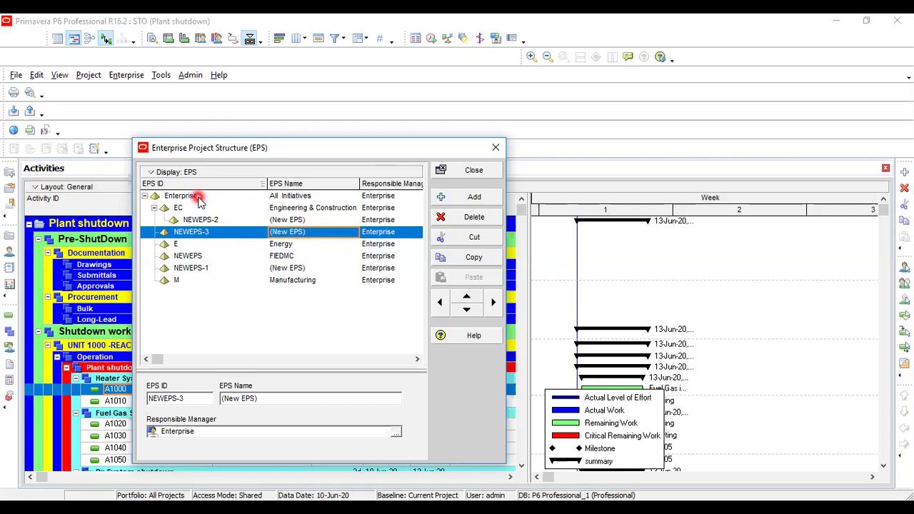
pyautogui.moveTo(204, 235)
pyautogui.mouseDown()
pyautogui.moveTo(172, 236)
pyautogui.moveTo(482, 233)
pyautogui.moveTo(393, 236)
pyautogui.mouseUp()
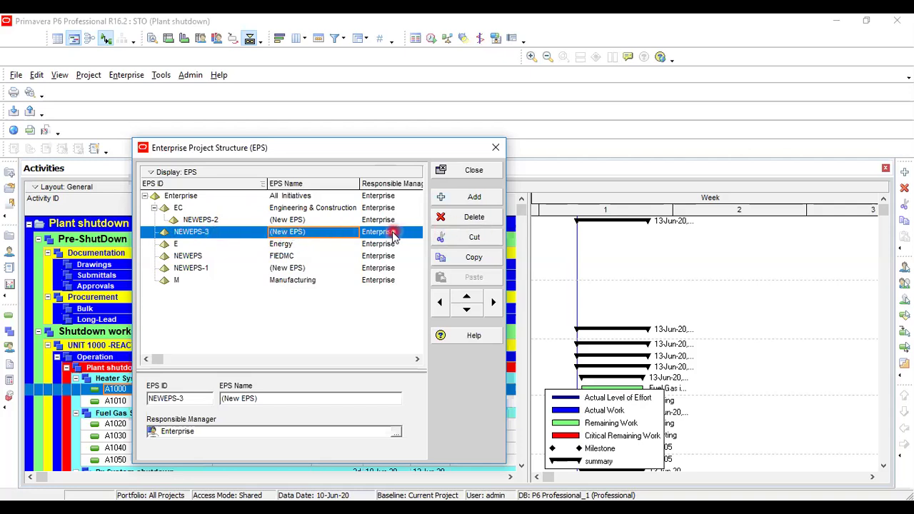
# Add another EPS node below NEWEPS-3 and indent it one level as its child.
pyautogui.click(475, 197)
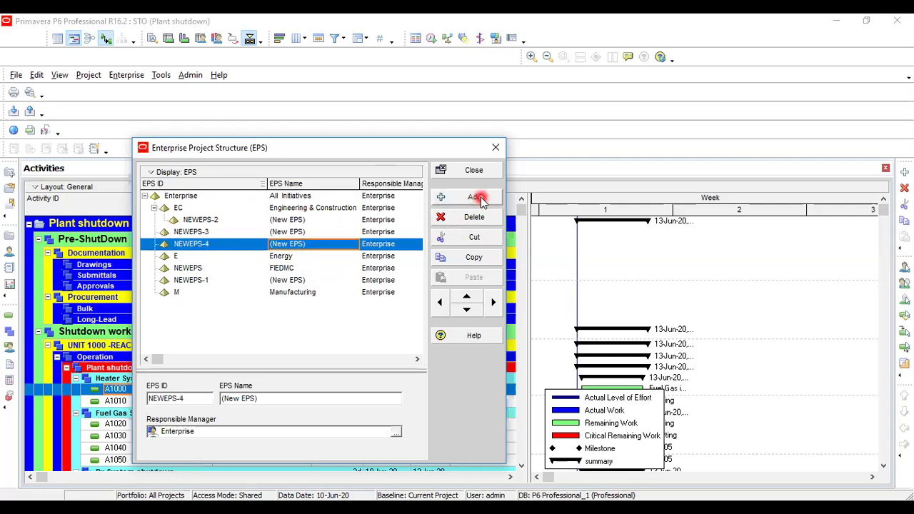
pyautogui.click(207, 246)
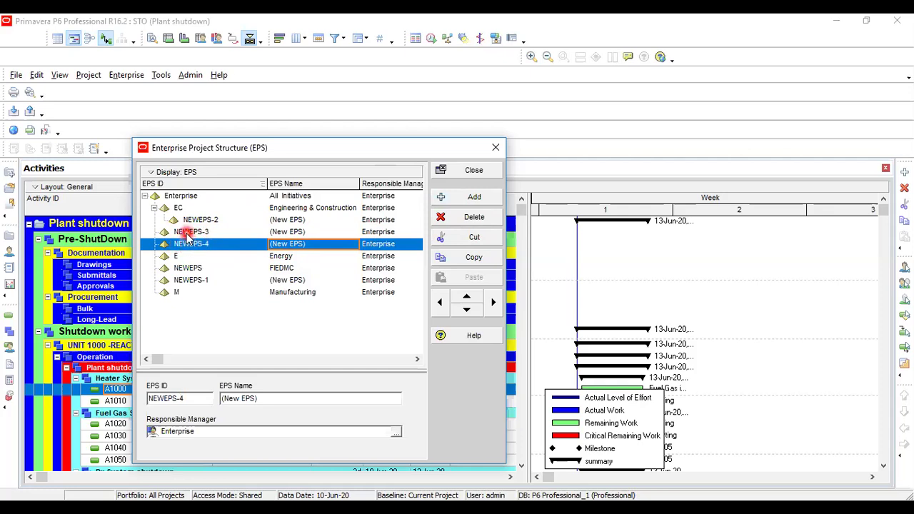
pyautogui.click(493, 302)
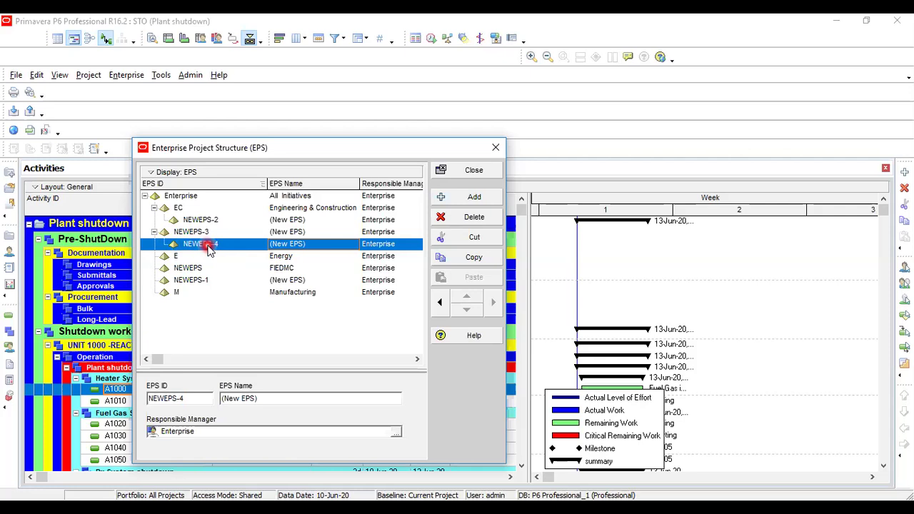
pyautogui.moveTo(207, 248)
pyautogui.mouseDown()
pyautogui.moveTo(236, 248)
pyautogui.moveTo(232, 236)
pyautogui.mouseUp()
pyautogui.click(230, 245)
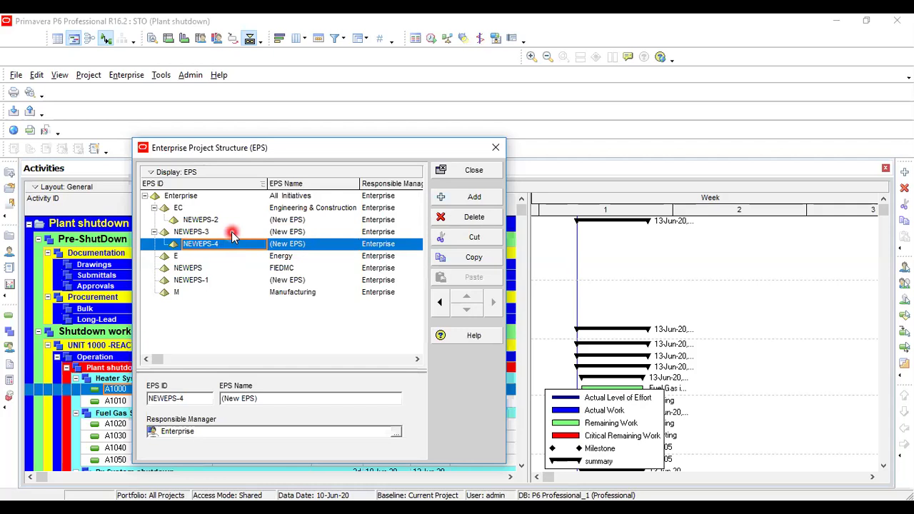
# View the EPS hierarchy as a chart and return to the table view.
pyautogui.click(147, 173)
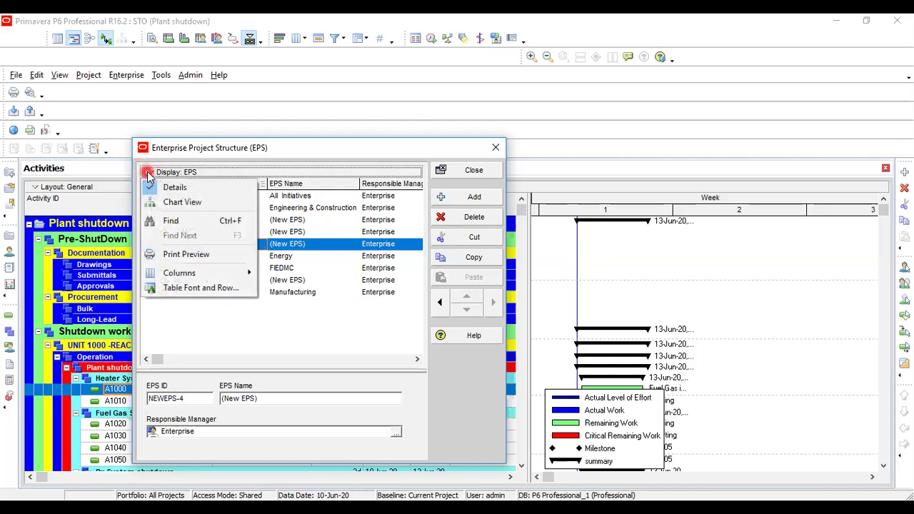
pyautogui.click(169, 203)
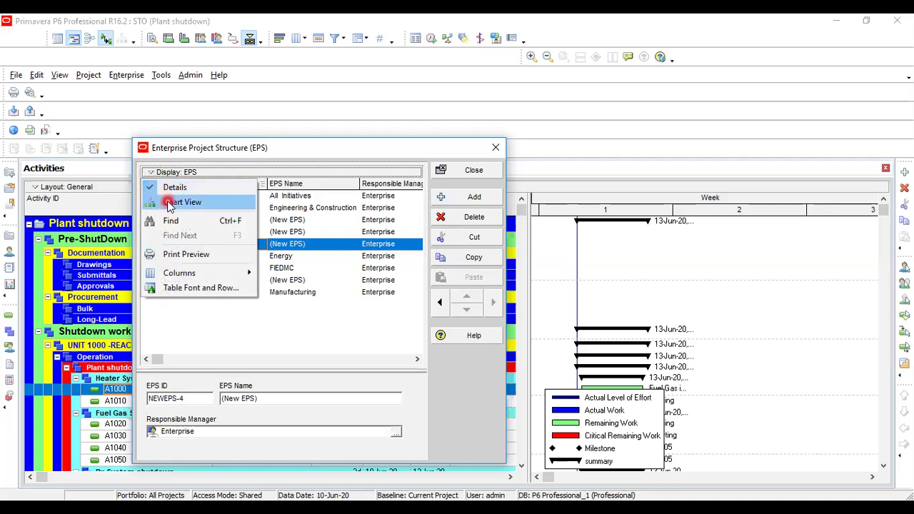
pyautogui.click(169, 203)
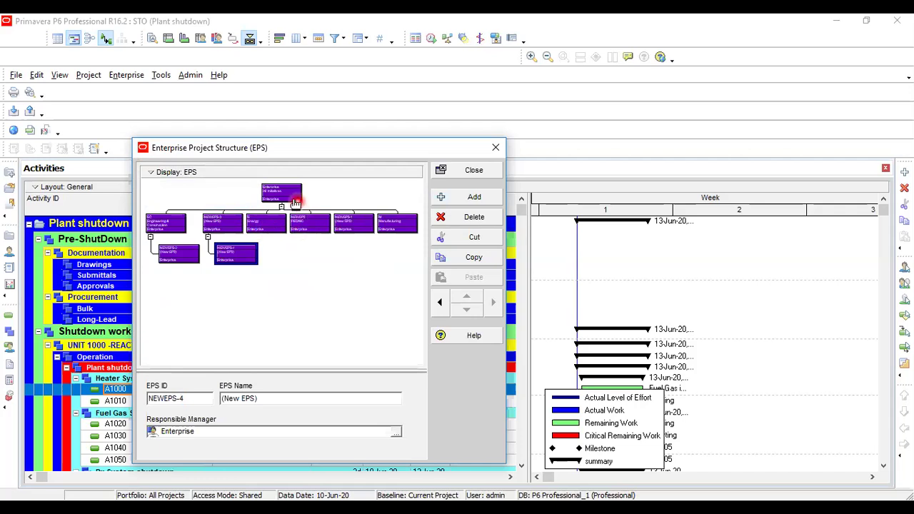
pyautogui.click(434, 150)
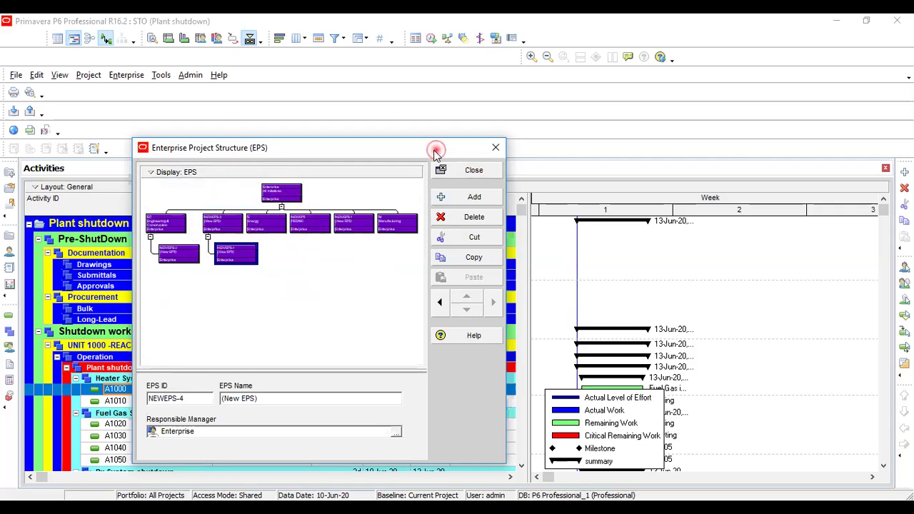
pyautogui.moveTo(437, 152); pyautogui.dragTo(432, 166)
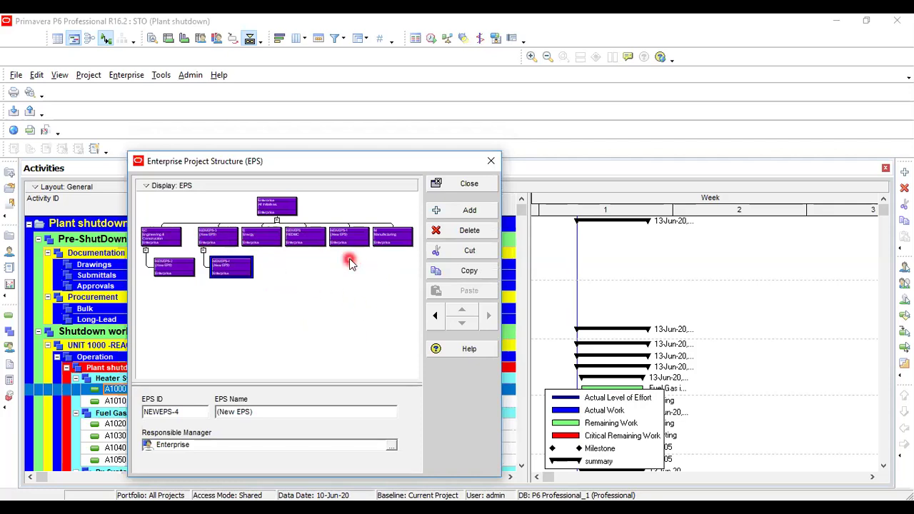
pyautogui.click(145, 186)
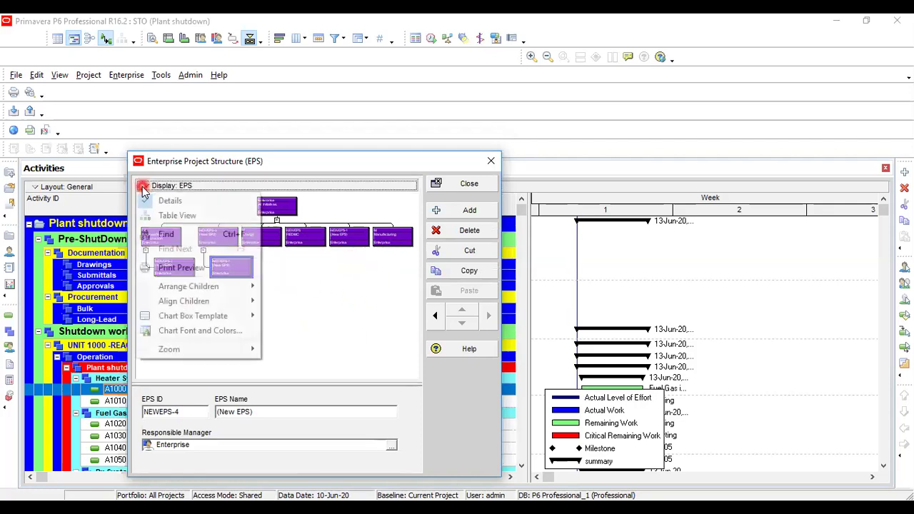
pyautogui.click(170, 219)
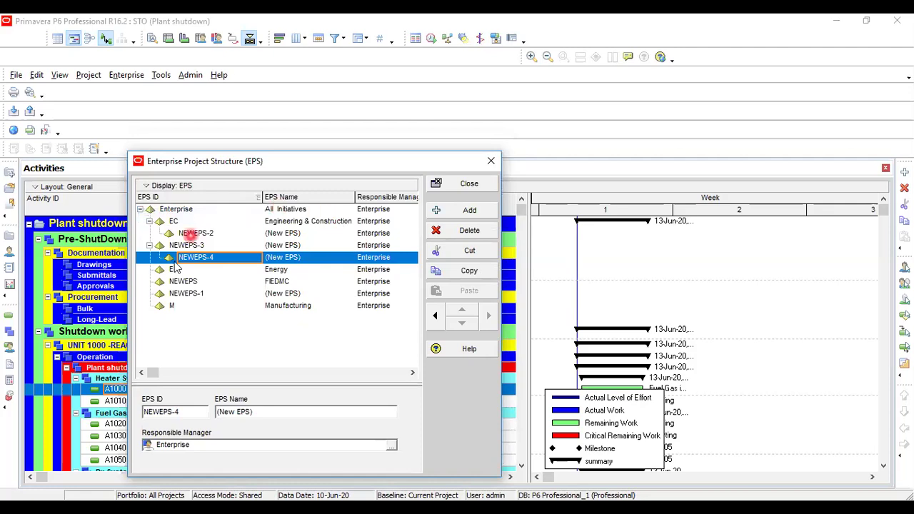
# Switch the EPS table's column set to EPS, without the responsible manager.
pyautogui.click(142, 187)
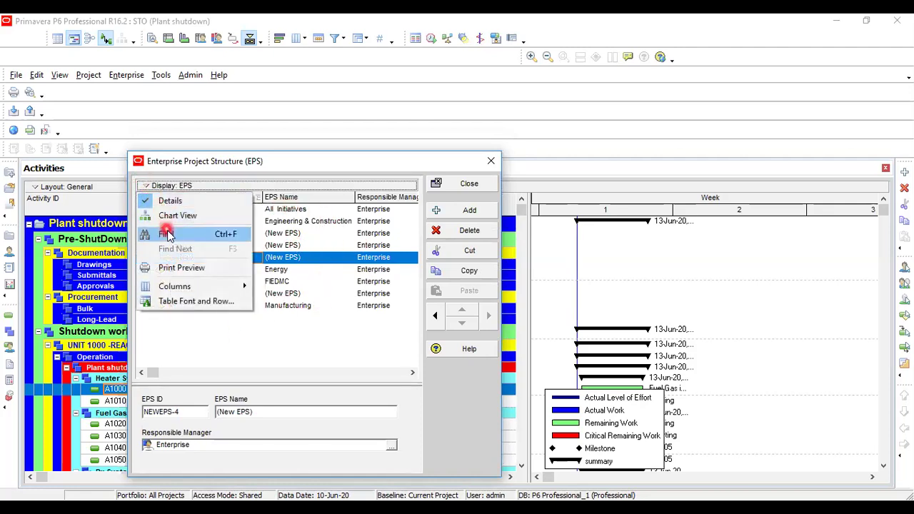
pyautogui.moveTo(230, 287)
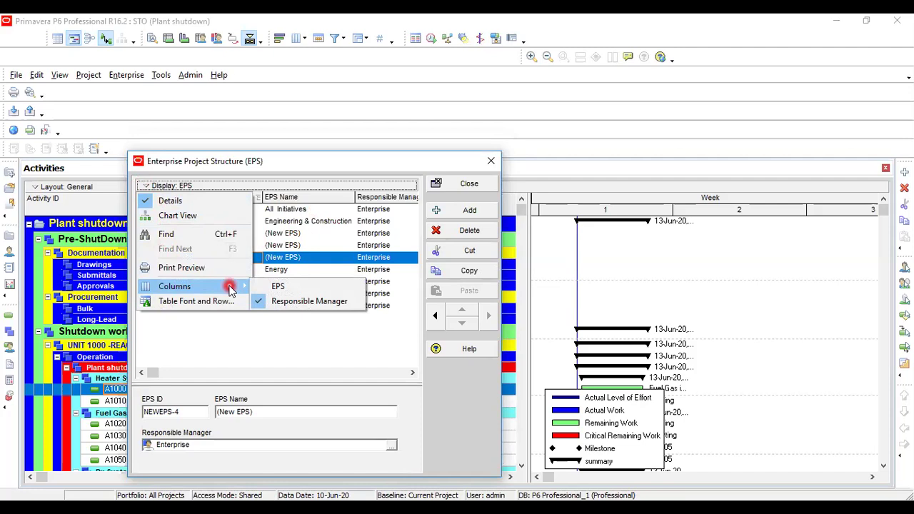
pyautogui.click(277, 286)
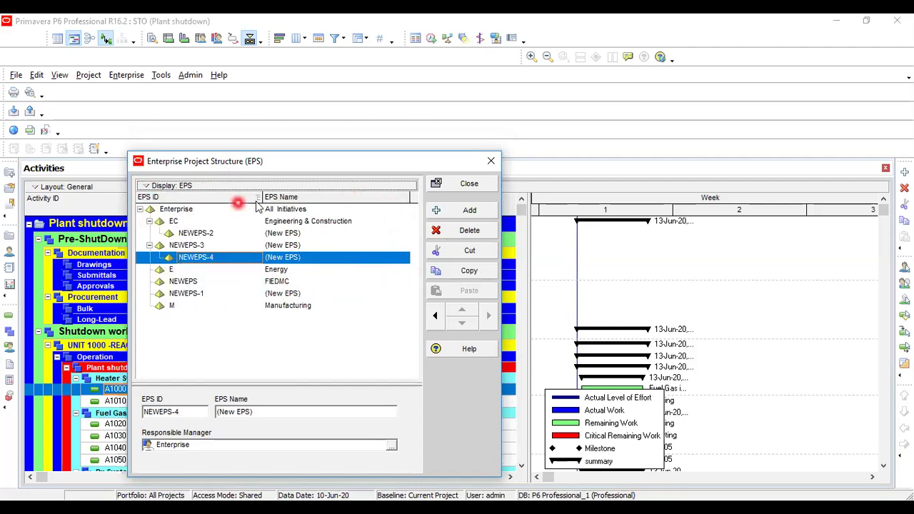
# Switch the EPS table's column set back to Responsible Manager and narrow the EPS Name column.
pyautogui.click(149, 185)
pyautogui.moveTo(197, 289)
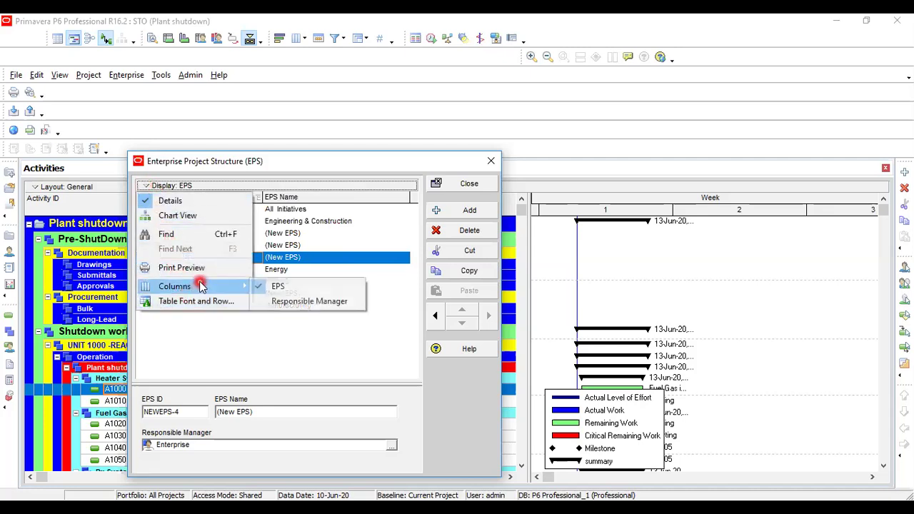
pyautogui.click(312, 302)
pyautogui.moveTo(410, 197); pyautogui.dragTo(349, 197)
# Search downward through the EPS for "Energy" and repeat the search once.
pyautogui.click(147, 186)
pyautogui.click(170, 301)
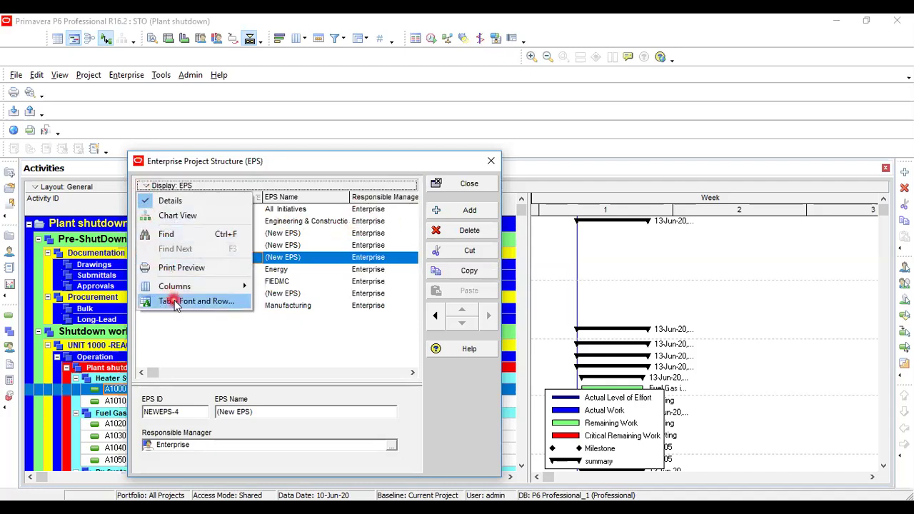
pyautogui.moveTo(177, 285)
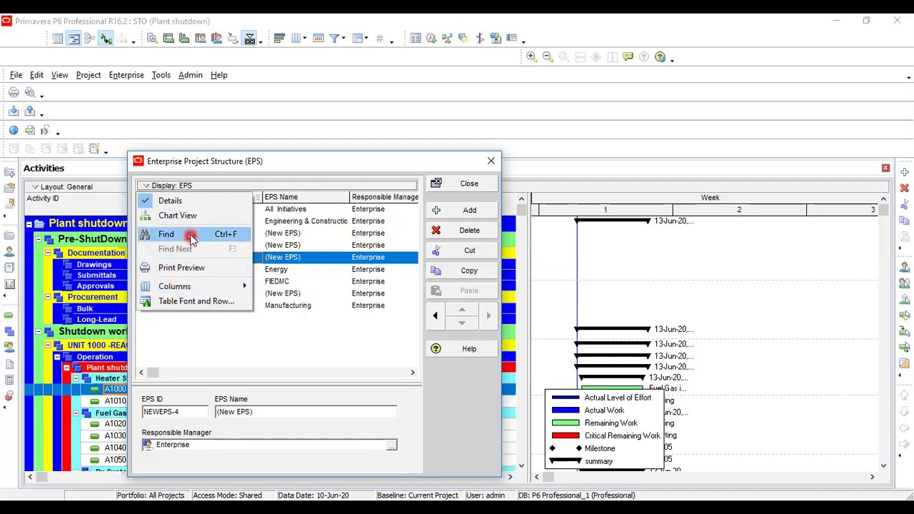
pyautogui.click(190, 236)
pyautogui.click(413, 187)
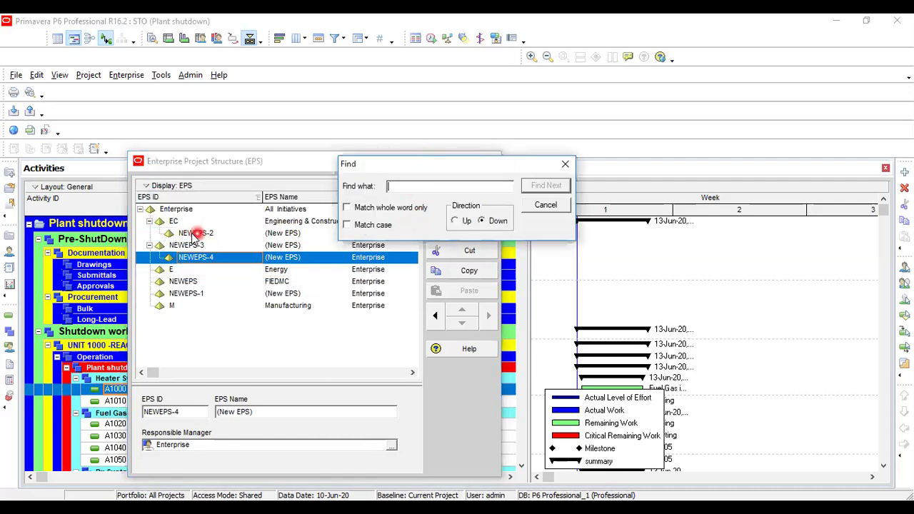
pyautogui.click(408, 185)
pyautogui.click(402, 185)
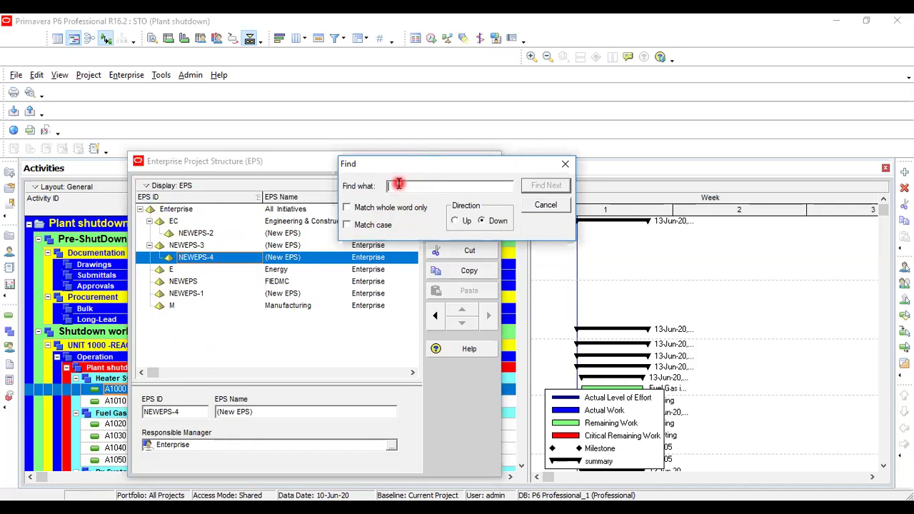
pyautogui.click(175, 303)
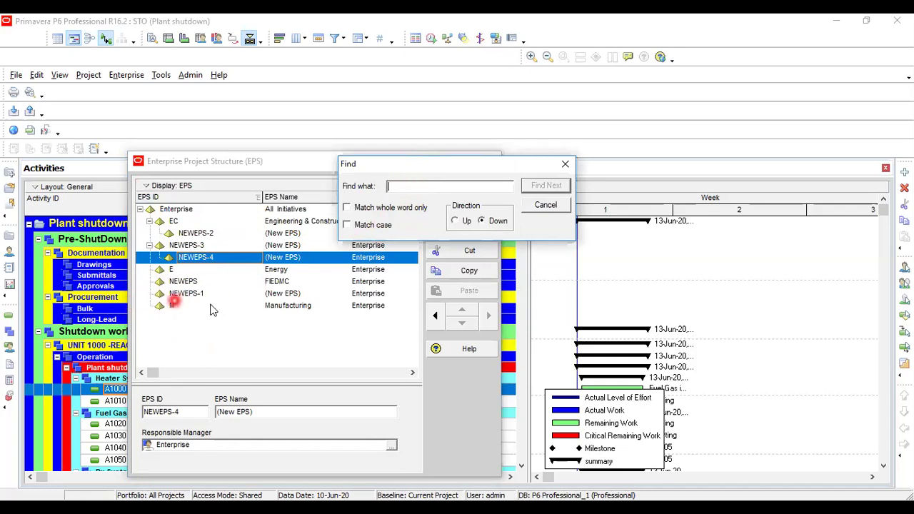
pyautogui.click(391, 188)
pyautogui.click(428, 187)
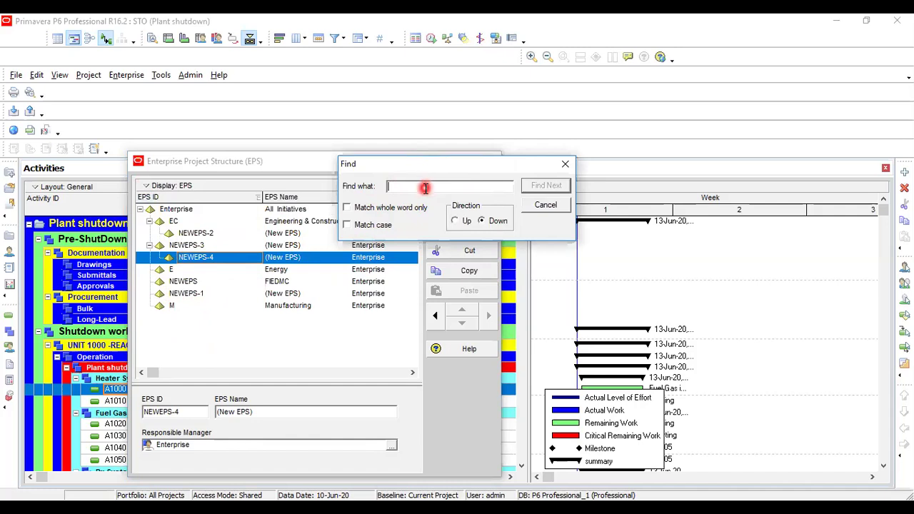
pyautogui.write('Energy')
pyautogui.click(546, 185)
pyautogui.click(478, 289)
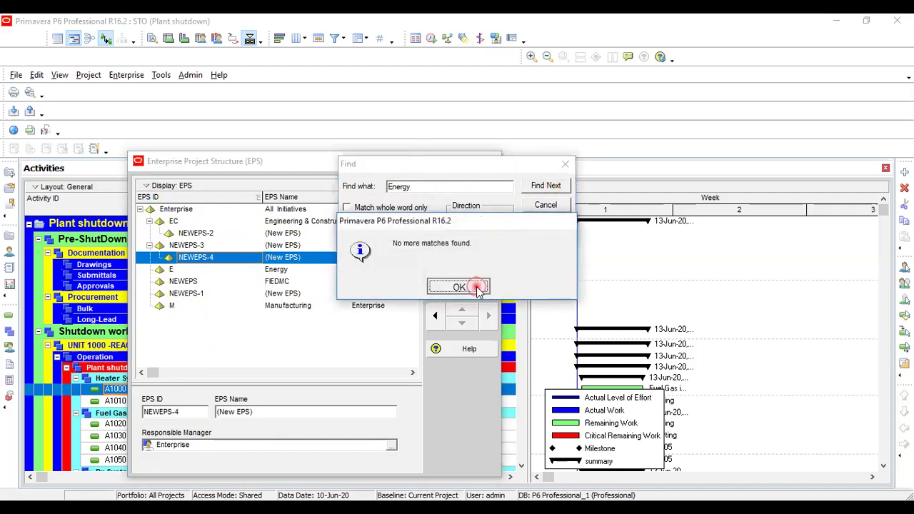
pyautogui.click(542, 186)
pyautogui.click(462, 290)
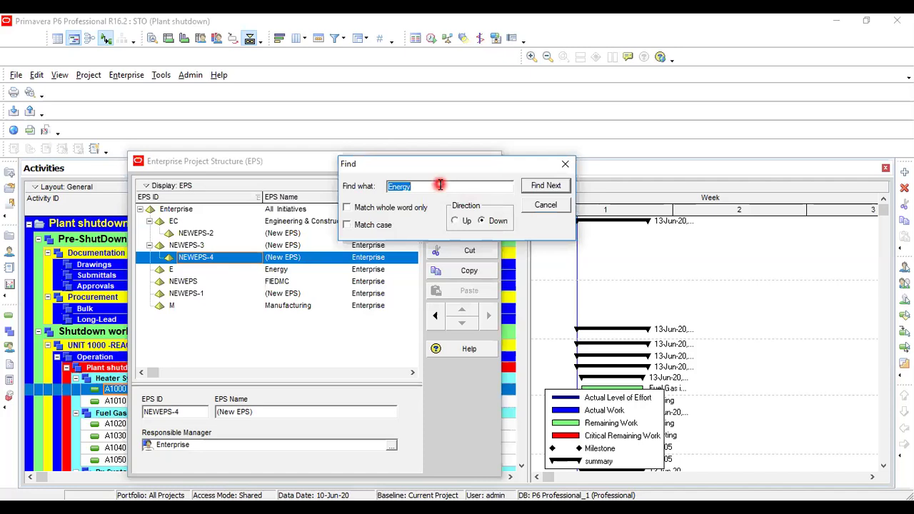
# Close the Find dialog and the Enterprise Project Structure window.
pyautogui.click(565, 165)
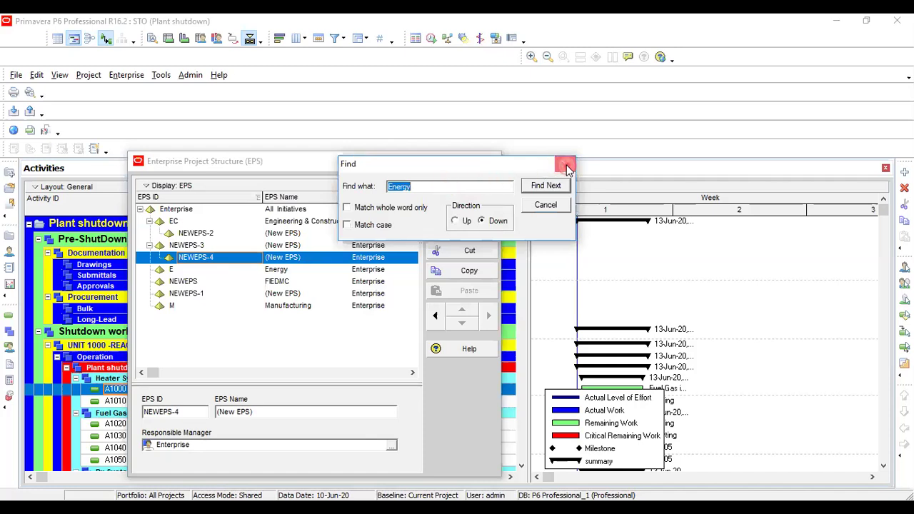
pyautogui.click(566, 165)
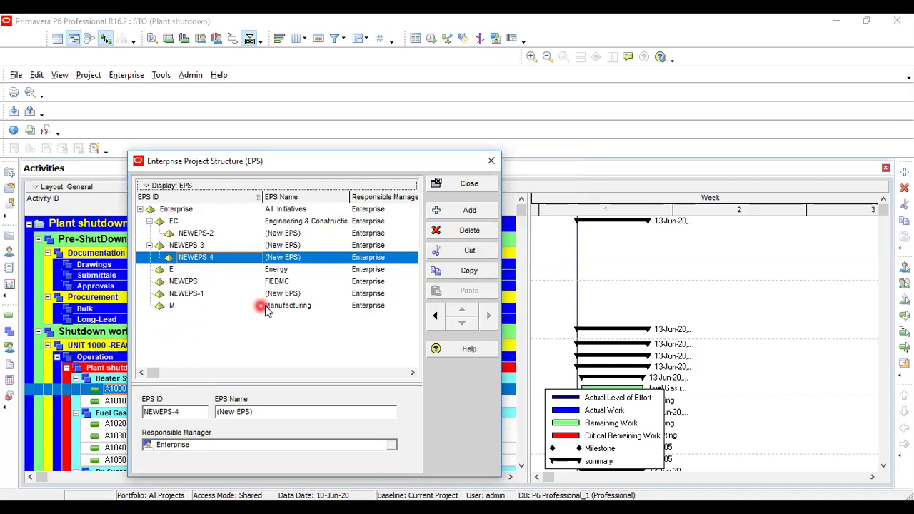
pyautogui.click(491, 163)
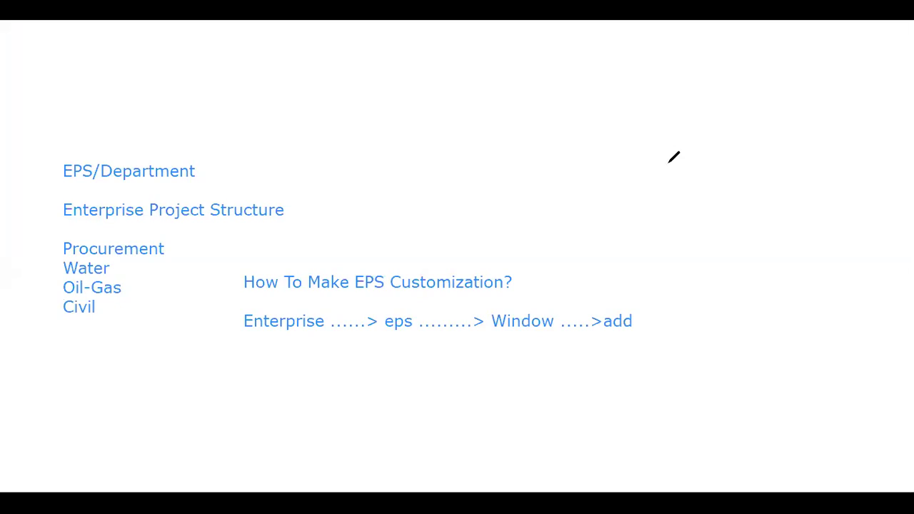
# Switch to the whiteboard, clear its EPS notes and start a new text note with "Organizational Br".
pyautogui.press('e')
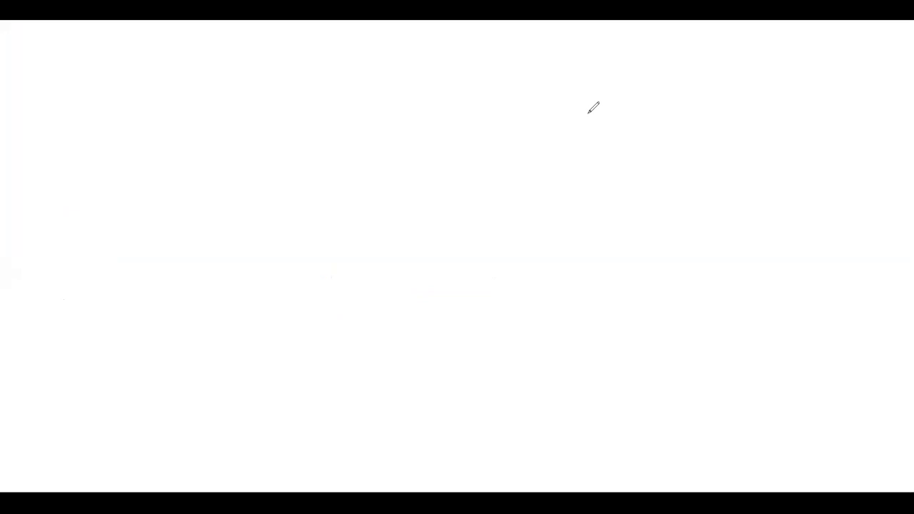
pyautogui.click(73, 157)
pyautogui.write('Organizational Br')
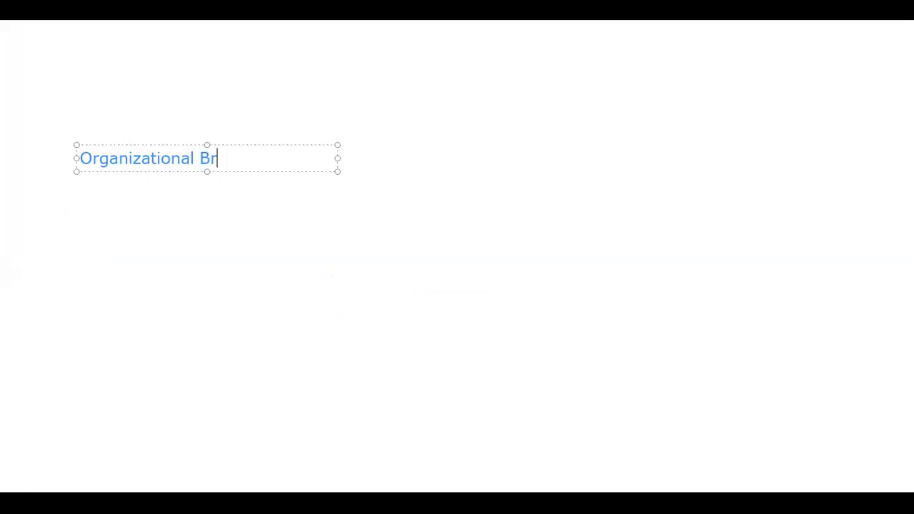
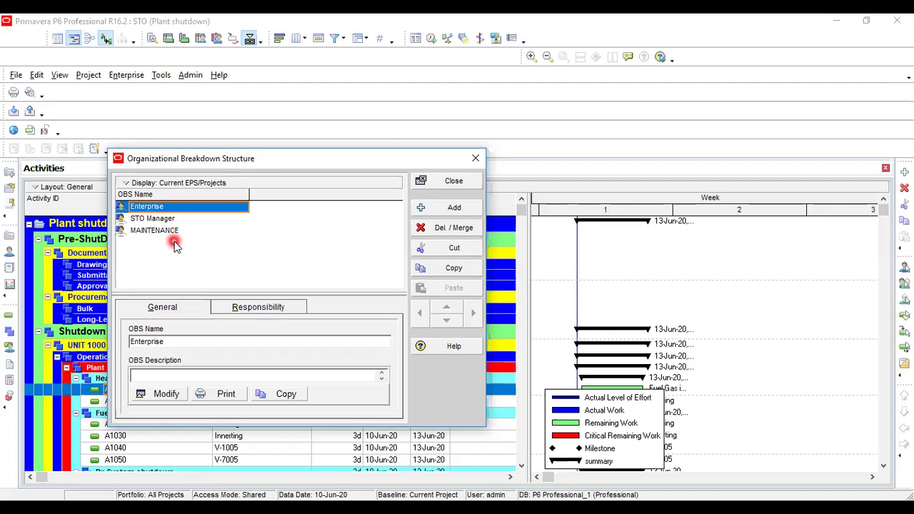
# Hide the OBS Details pane in the Organizational Breakdown Structure window.
pyautogui.click(126, 185)
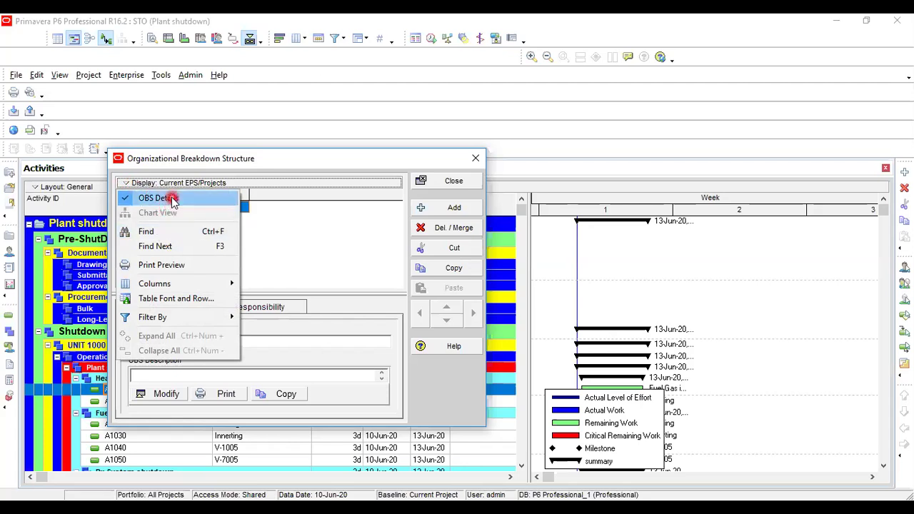
pyautogui.click(572, 119)
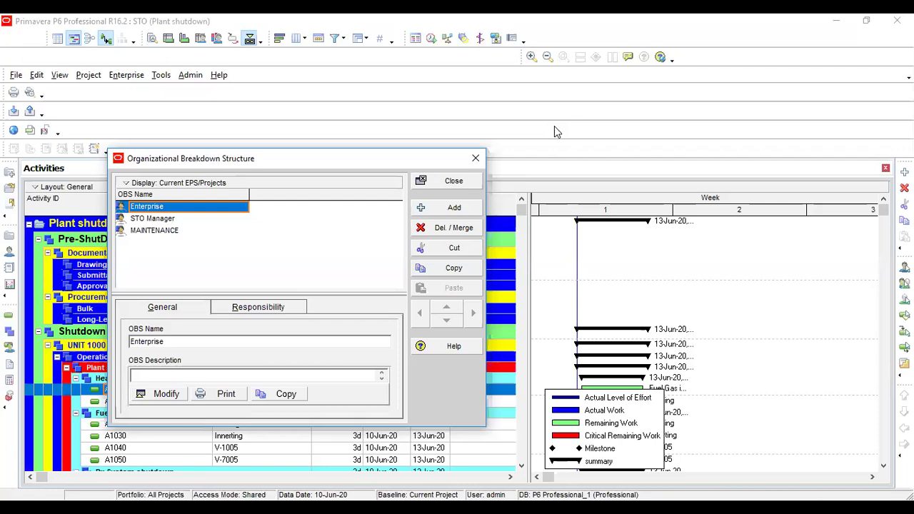
pyautogui.click(615, 141)
pyautogui.press('Down')
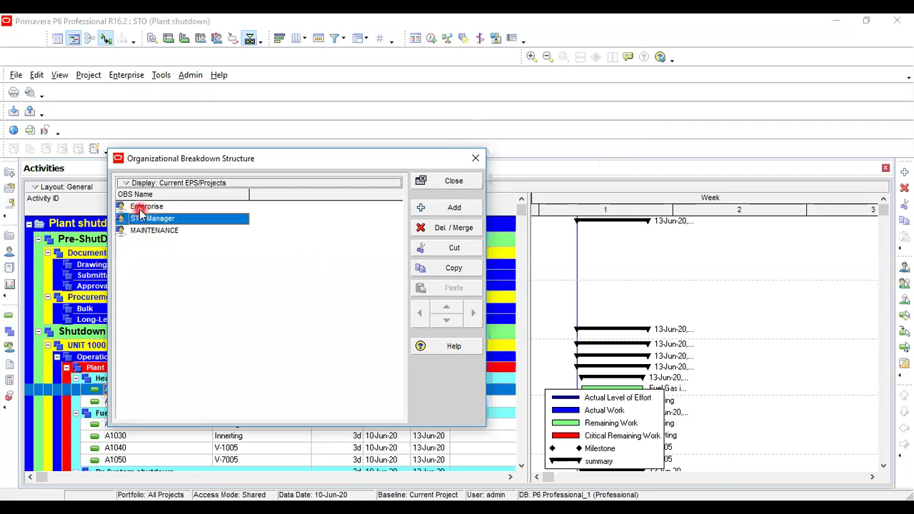
# Filter the Organizational Breakdown Structure list by All OBS Elements.
pyautogui.click(125, 184)
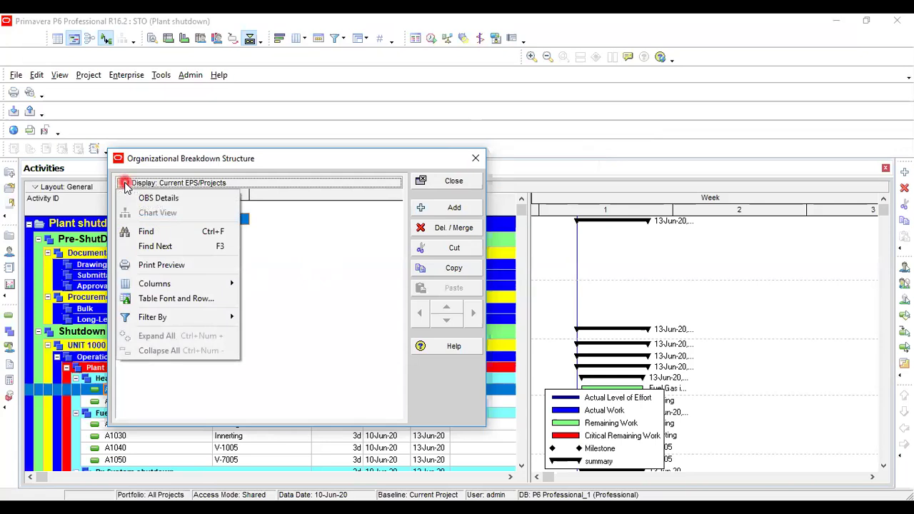
pyautogui.click(300, 164)
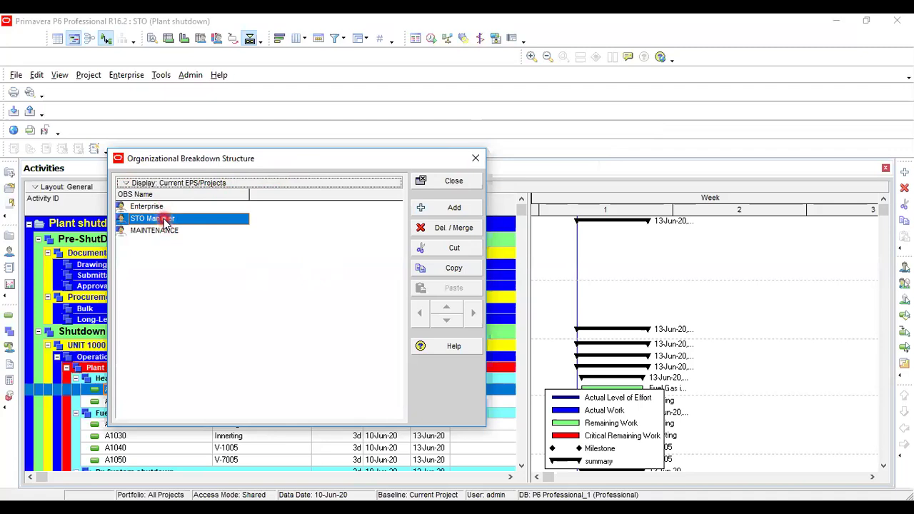
pyautogui.click(127, 184)
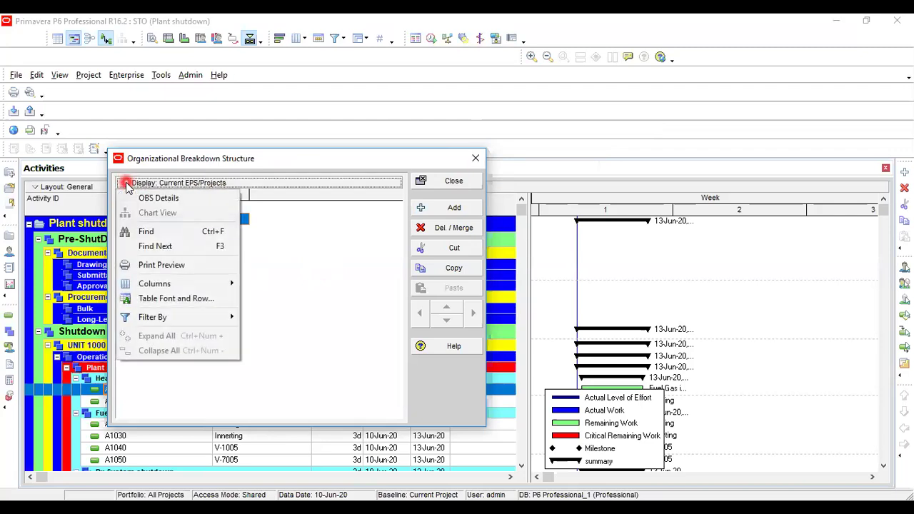
pyautogui.moveTo(149, 317)
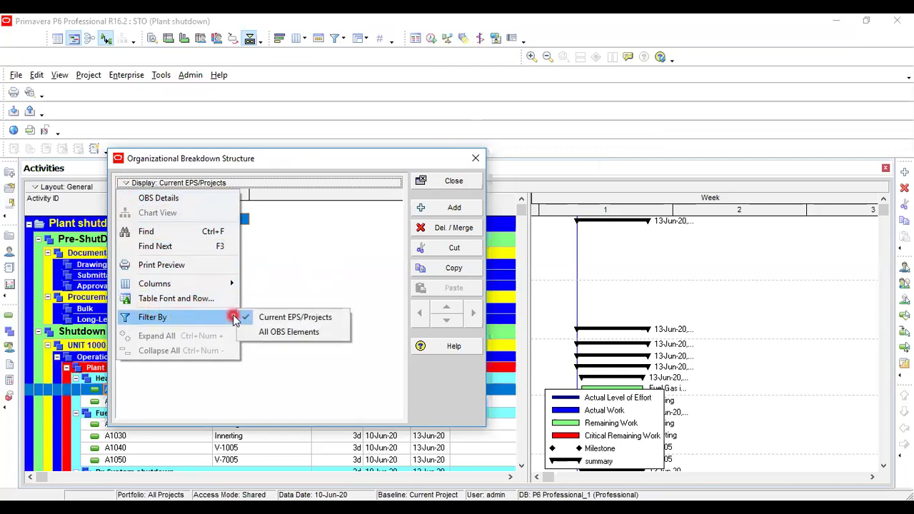
pyautogui.click(269, 336)
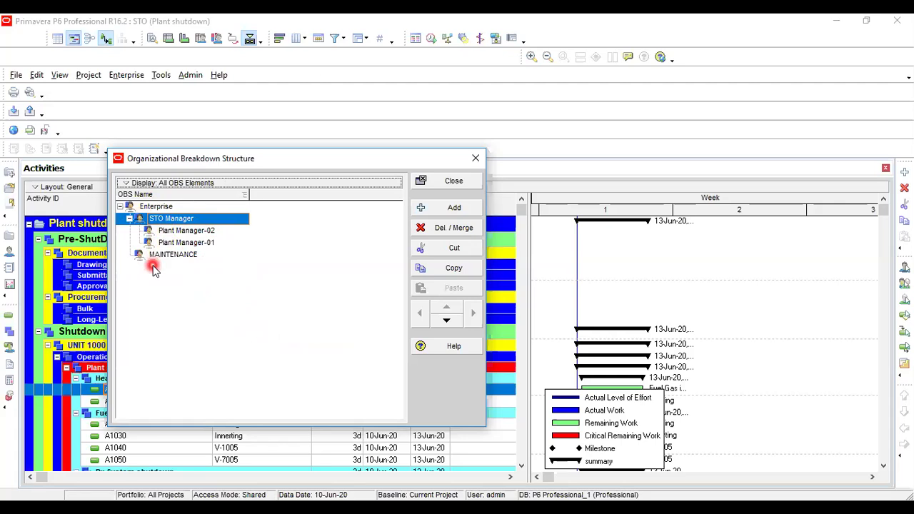
# Delete the OBS elements Plant Manager-02 and Plant Manager-01 under STO Manager.
pyautogui.click(189, 230)
pyautogui.click(464, 229)
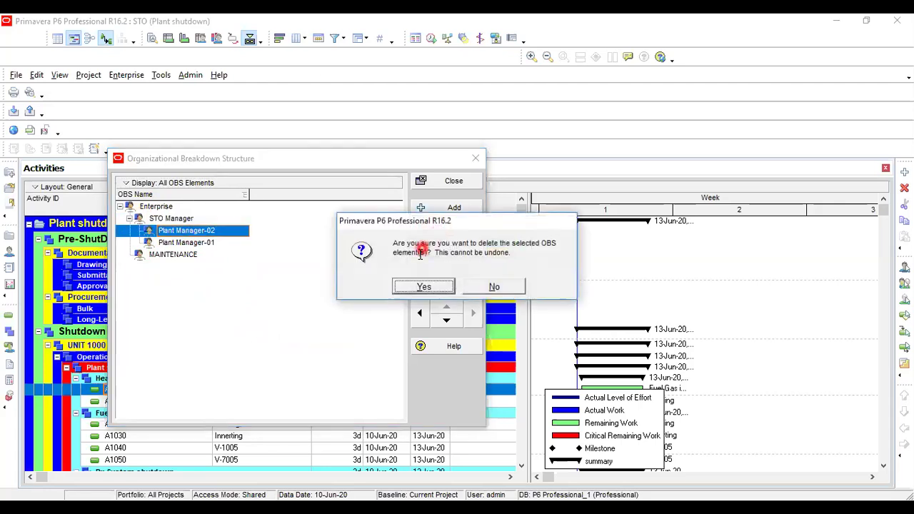
pyautogui.click(426, 293)
pyautogui.click(442, 228)
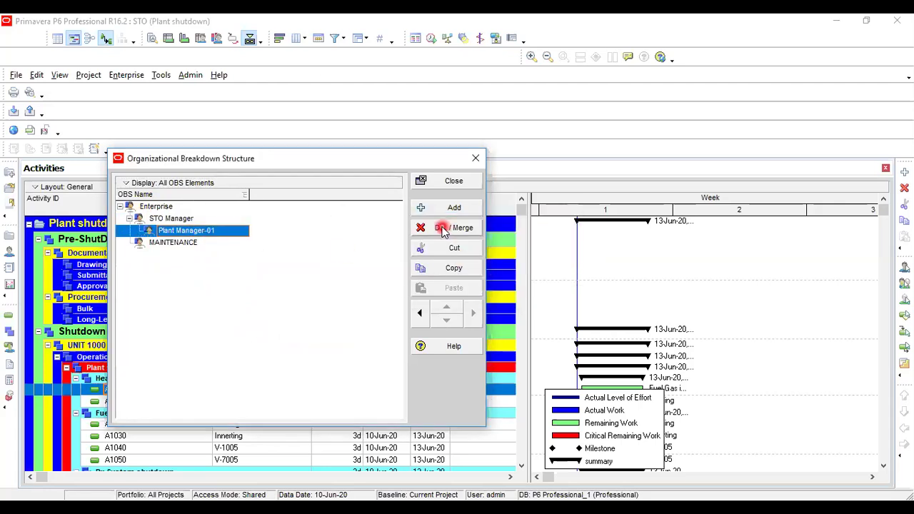
pyautogui.click(421, 288)
# Delete the MAINTENANCE and STO Manager elements, merging their assignments onto the parent Enterprise OBS.
pyautogui.click(209, 228)
pyautogui.click(436, 227)
pyautogui.click(423, 293)
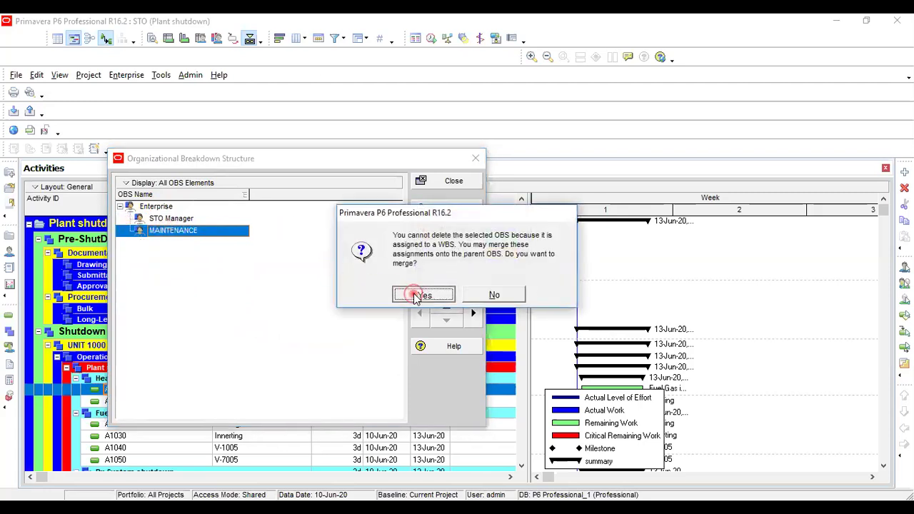
pyautogui.click(443, 228)
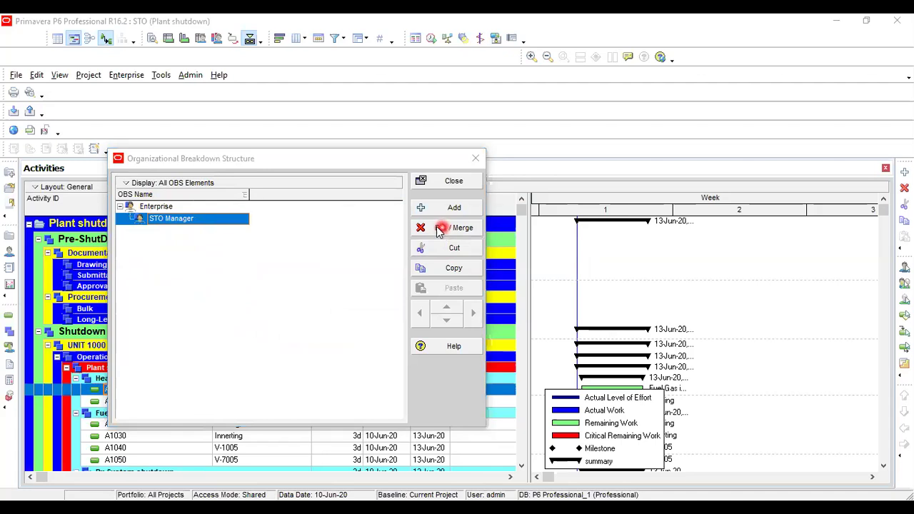
pyautogui.click(422, 293)
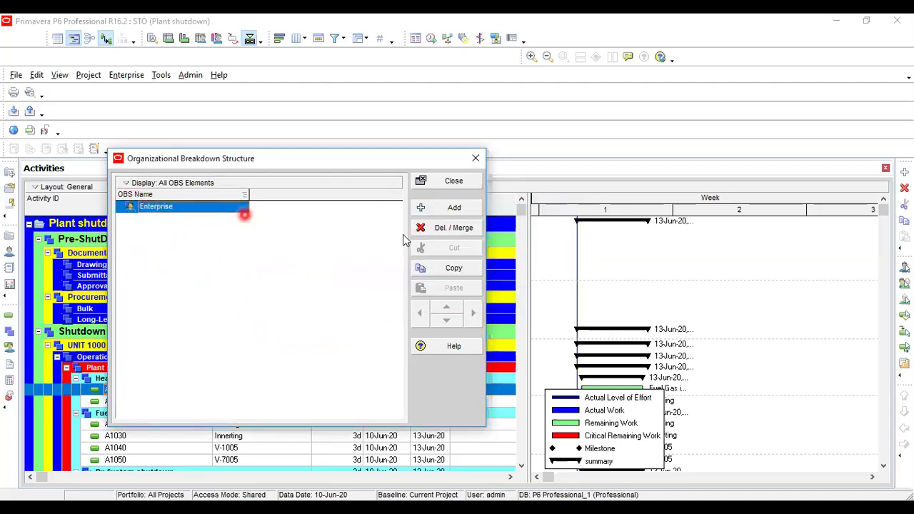
# Add an OBS element under Enterprise and name it Shutdown Manager.
pyautogui.click(440, 208)
pyautogui.click(211, 220)
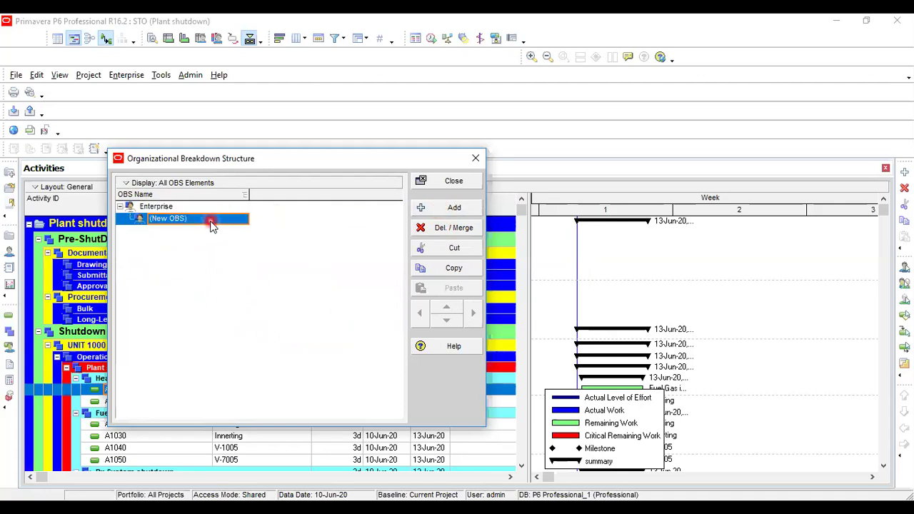
pyautogui.write('S')
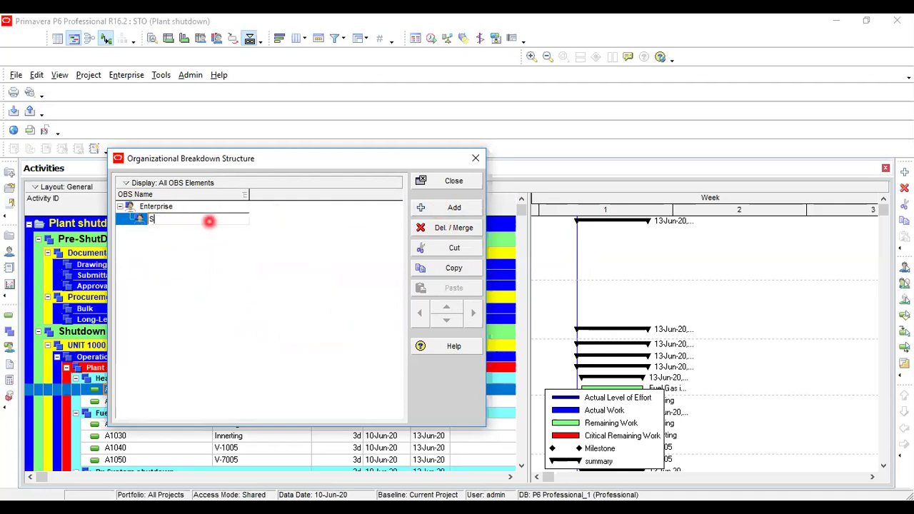
pyautogui.write('hutdown Manager')
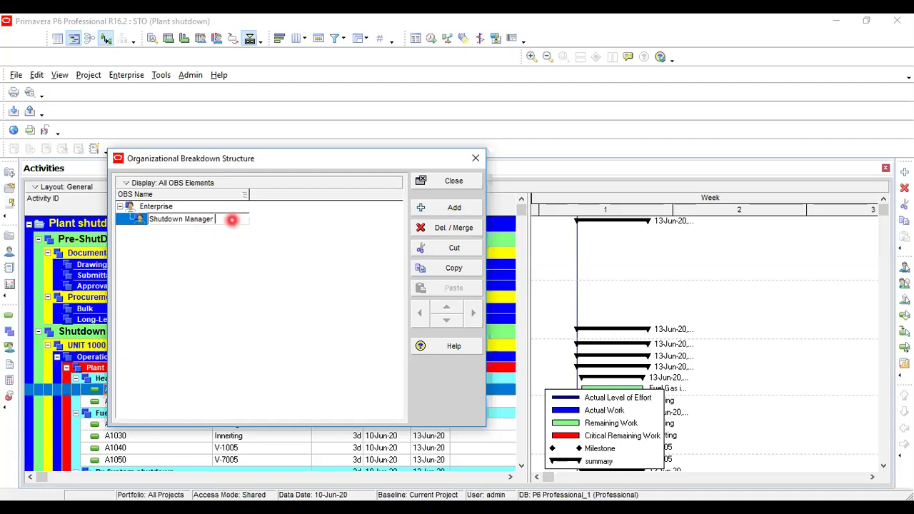
pyautogui.click(235, 247)
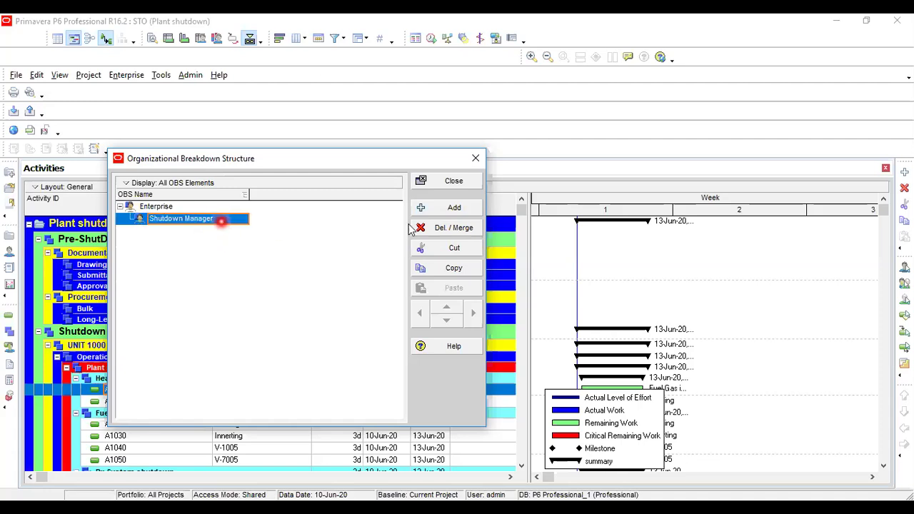
# Add a second OBS element below Shutdown Manager and name it Plant Manager.
pyautogui.click(454, 213)
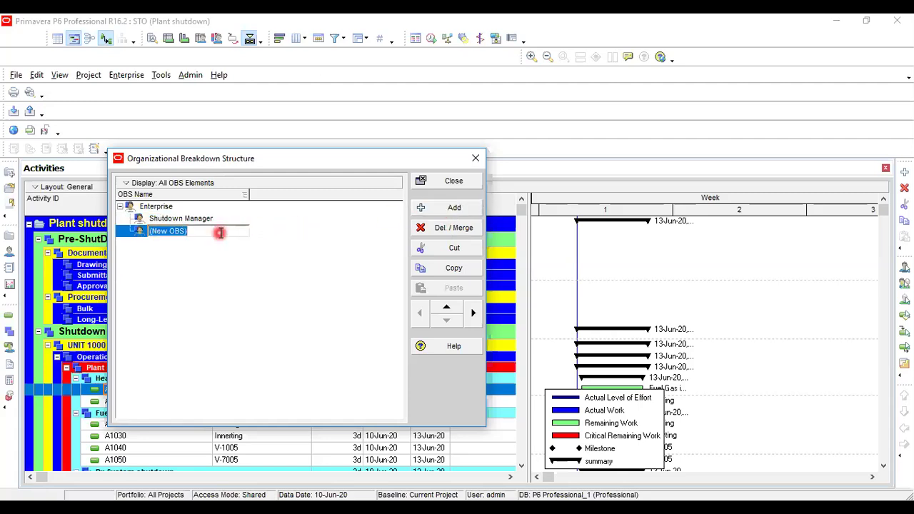
pyautogui.write('Plant Manager')
pyautogui.click(231, 266)
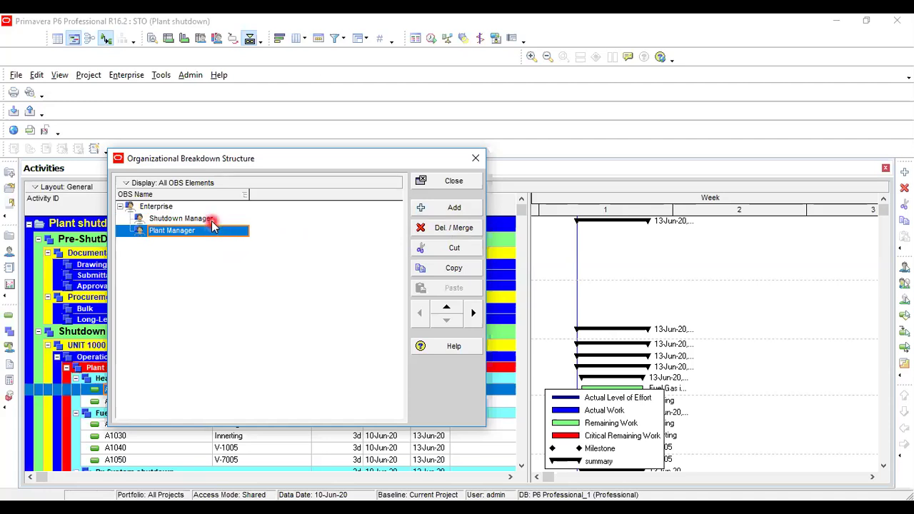
# Insert another OBS element directly after Shutdown Manager and try to name it Plant Manager as well.
pyautogui.click(212, 221)
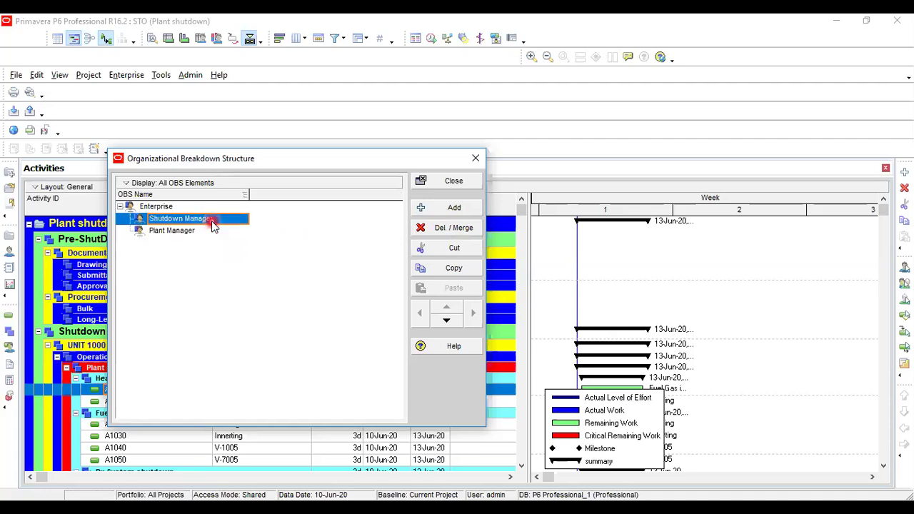
pyautogui.click(455, 207)
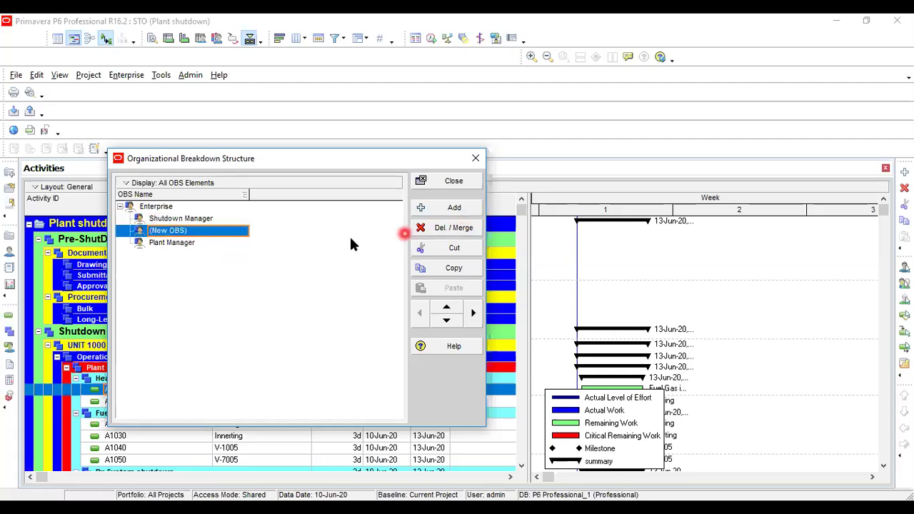
pyautogui.click(205, 234)
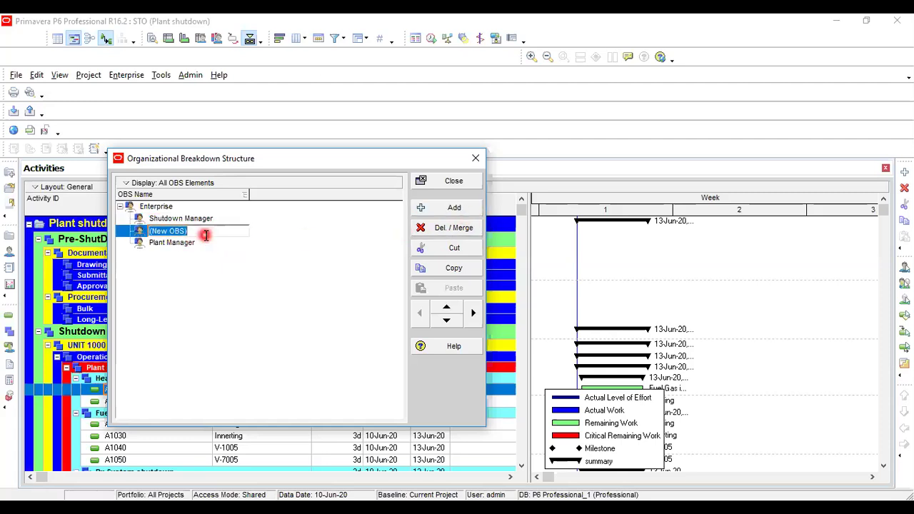
pyautogui.write('Plant Manager')
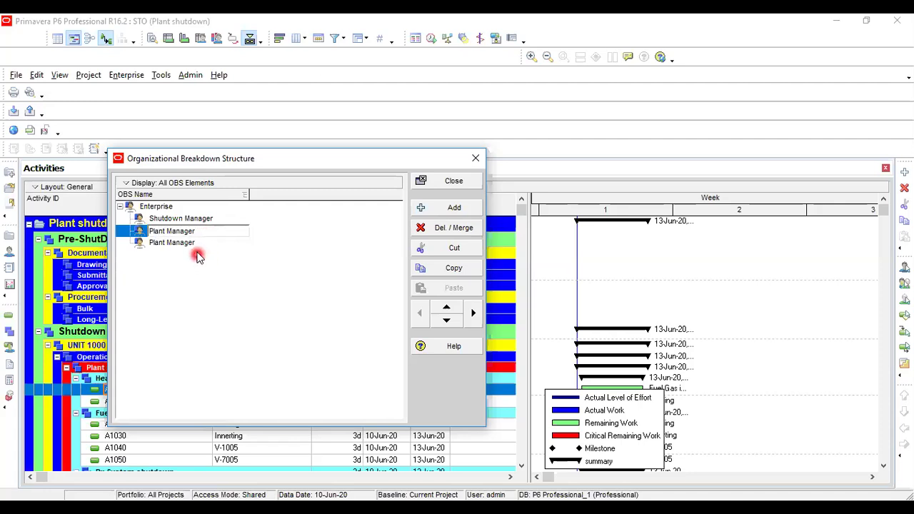
pyautogui.click(197, 241)
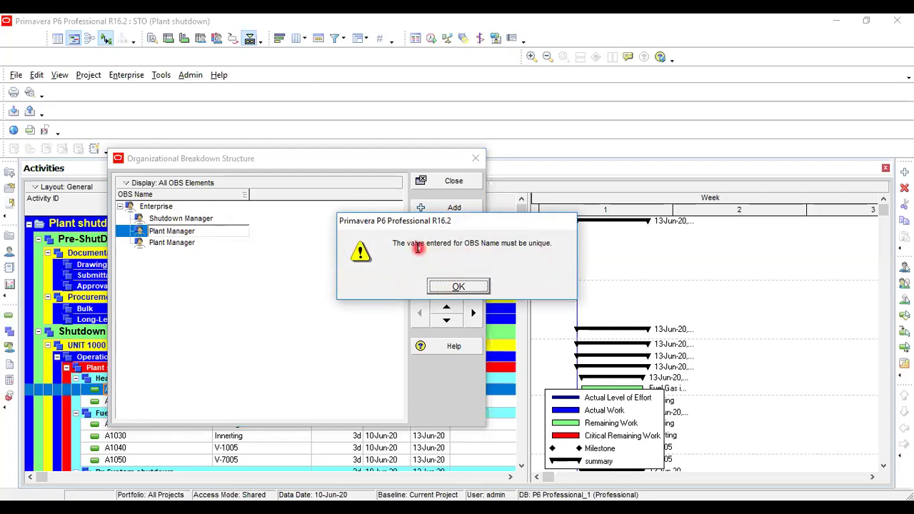
pyautogui.click(458, 287)
pyautogui.click(172, 241)
# Rename the last OBS element in the list, Plant Manager, as Plant Manager A.
pyautogui.click(215, 231)
pyautogui.click(218, 232)
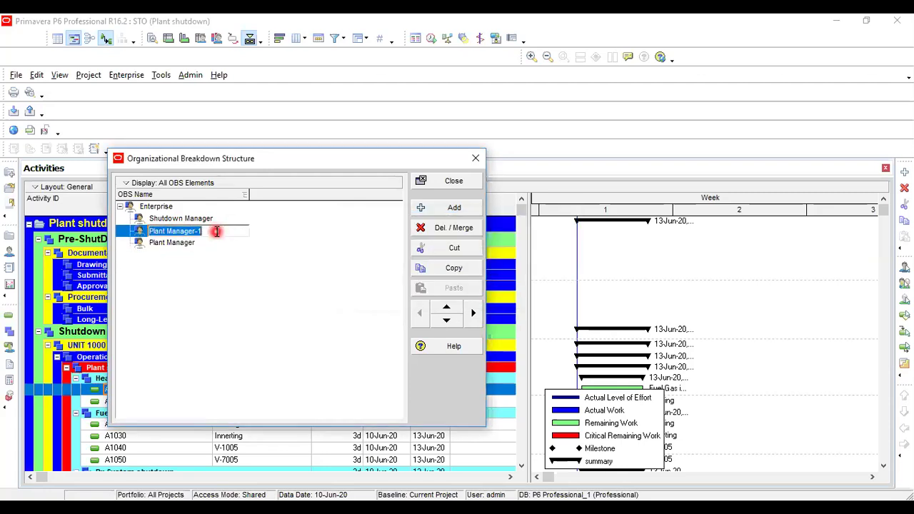
pyautogui.click(210, 244)
pyautogui.click(224, 246)
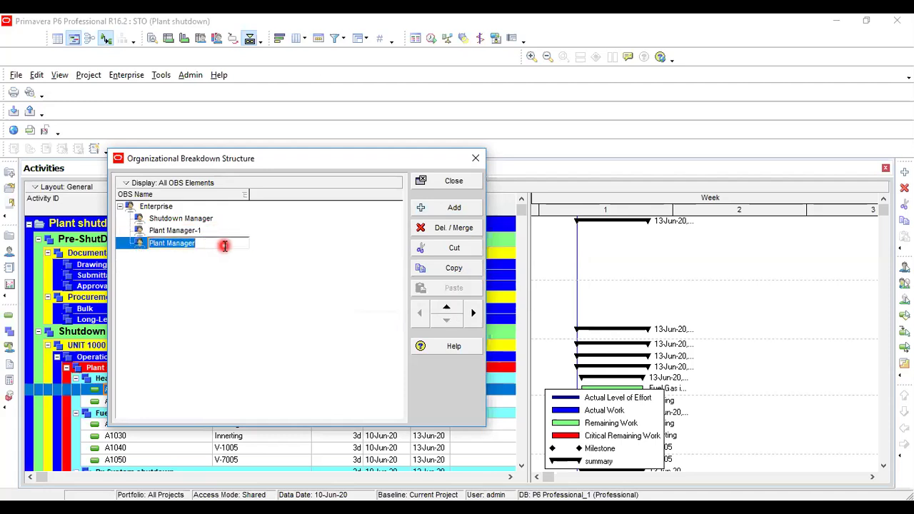
pyautogui.click(225, 246)
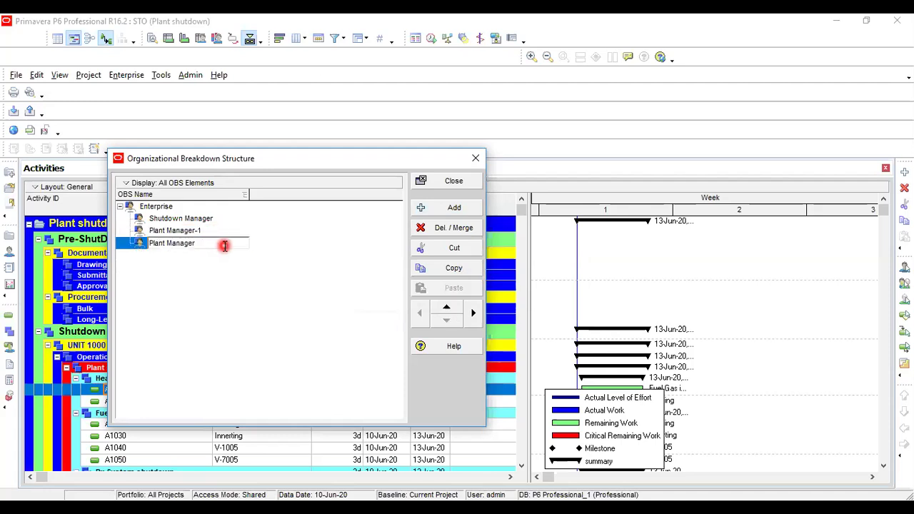
pyautogui.write('A')
# Rename the OBS element Plant Manager-1 as Plant Manager B.
pyautogui.click(224, 233)
pyautogui.click(226, 233)
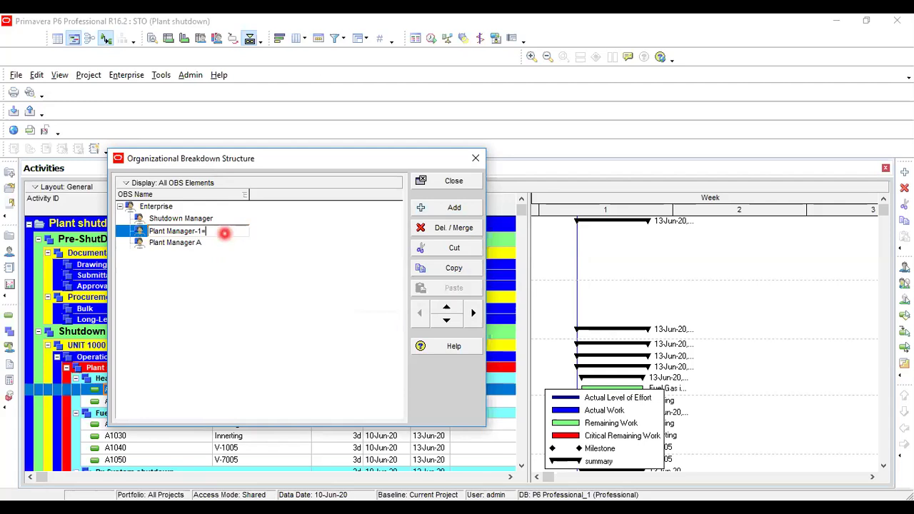
pyautogui.press('BackSpace')
pyautogui.click(225, 279)
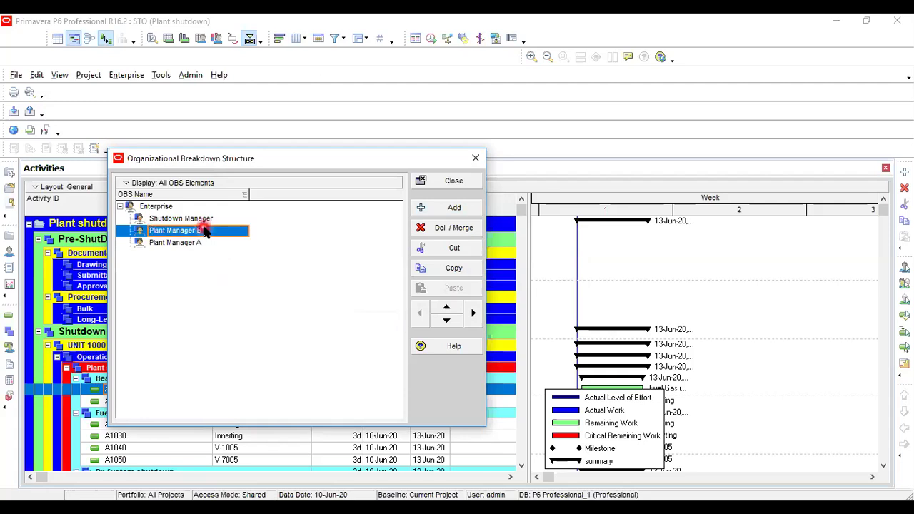
# Add an OBS element directly after Plant Manager B and name it Supervisor.
pyautogui.click(457, 209)
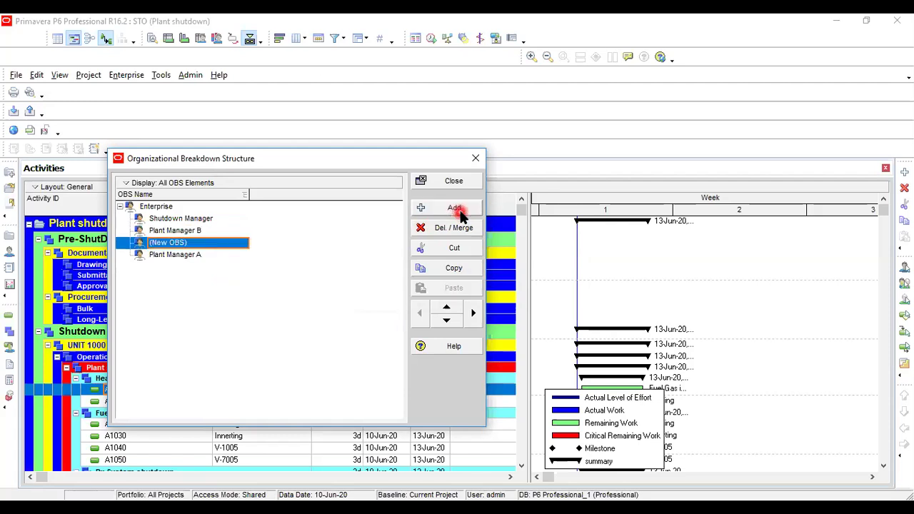
pyautogui.click(205, 249)
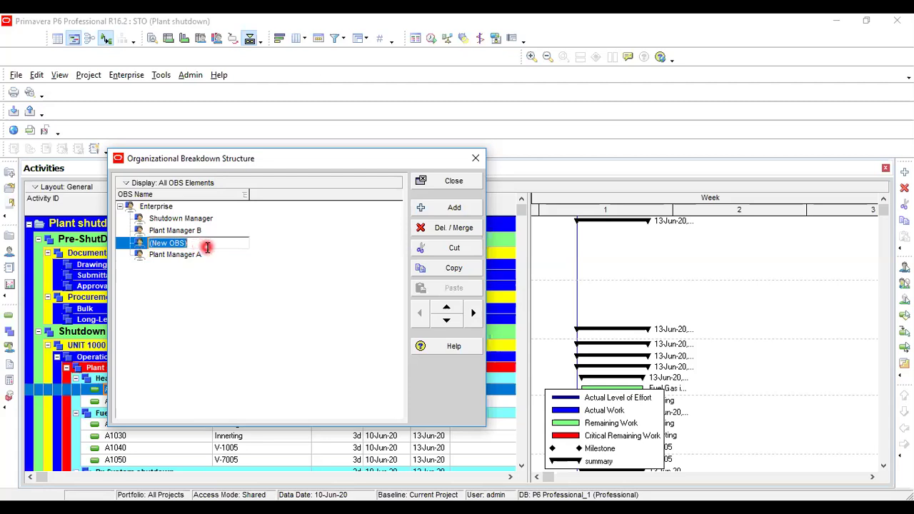
pyautogui.write('Super')
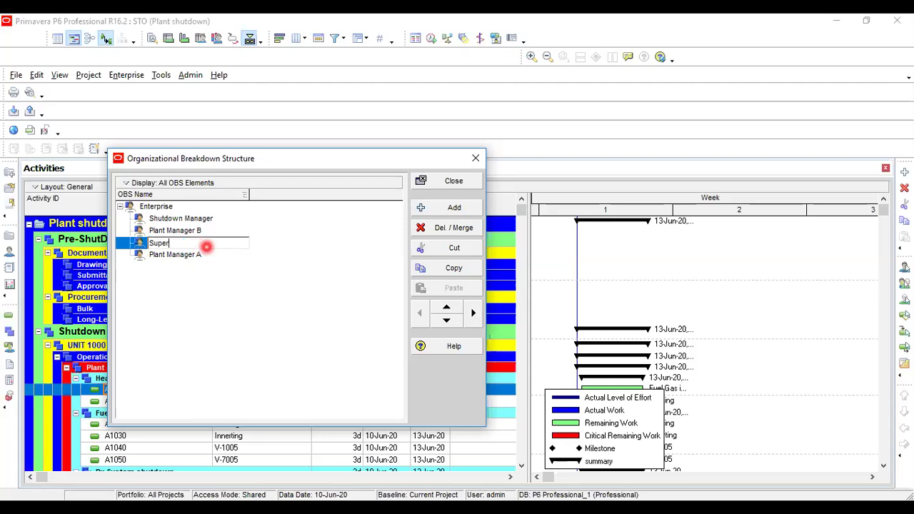
pyautogui.write('cvisoe')
pyautogui.press('BackSpace')
pyautogui.press('BackSpace')
pyautogui.press('BackSpace')
pyautogui.press('Return')
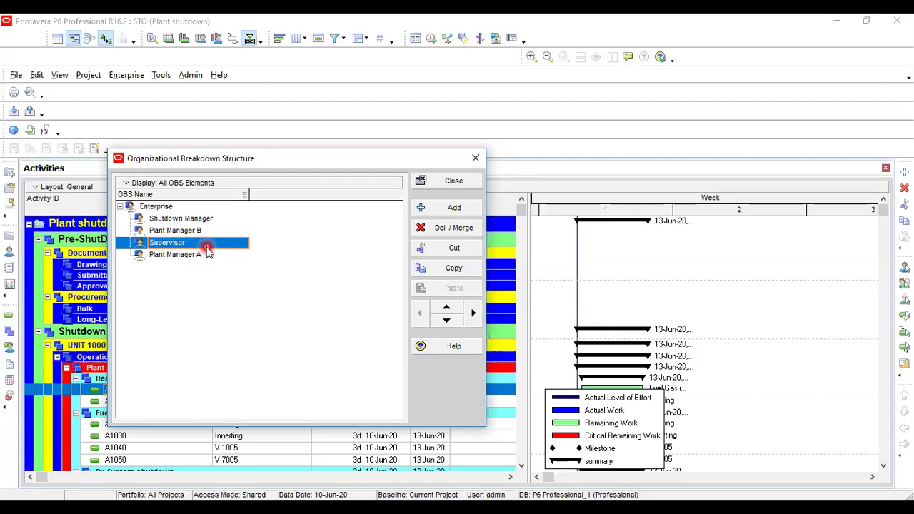
# Indent Plant Manager B and Supervisor under Shutdown Manager, with Plant Manager B placed above Supervisor.
pyautogui.moveTo(181, 243)
pyautogui.mouseDown()
pyautogui.moveTo(175, 230)
pyautogui.moveTo(204, 235)
pyautogui.moveTo(197, 248)
pyautogui.moveTo(174, 231)
pyautogui.moveTo(185, 245)
pyautogui.mouseUp()
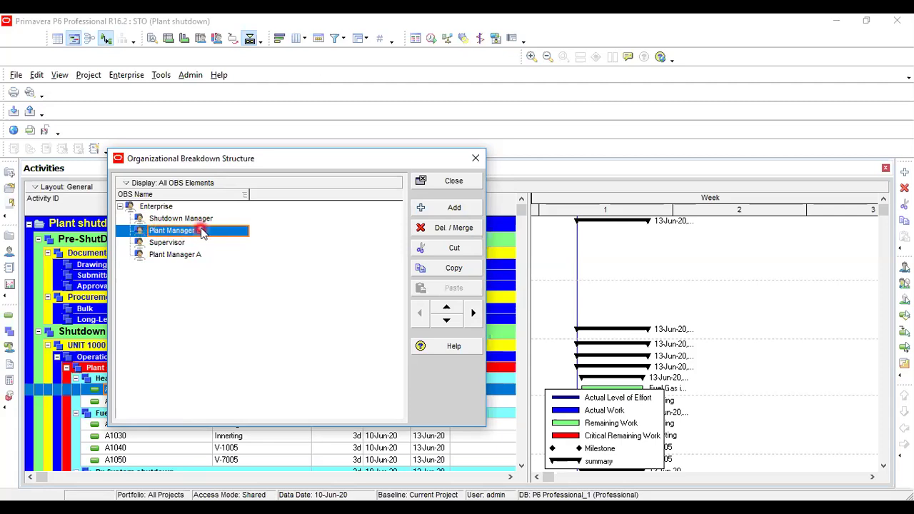
pyautogui.click(474, 314)
pyautogui.click(173, 243)
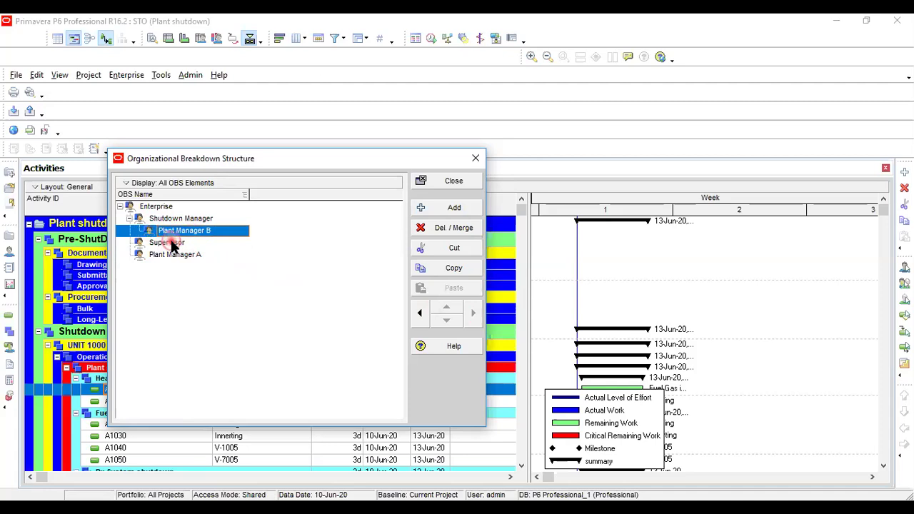
pyautogui.click(474, 314)
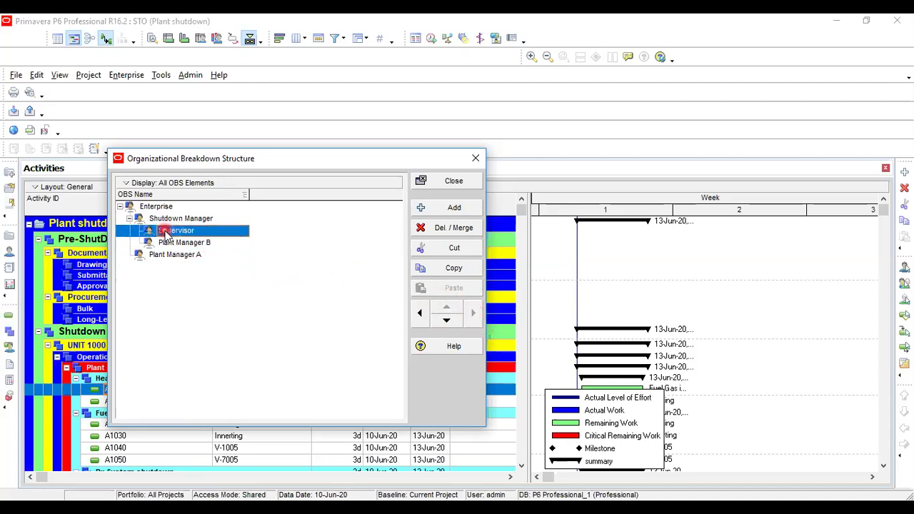
pyautogui.click(201, 233)
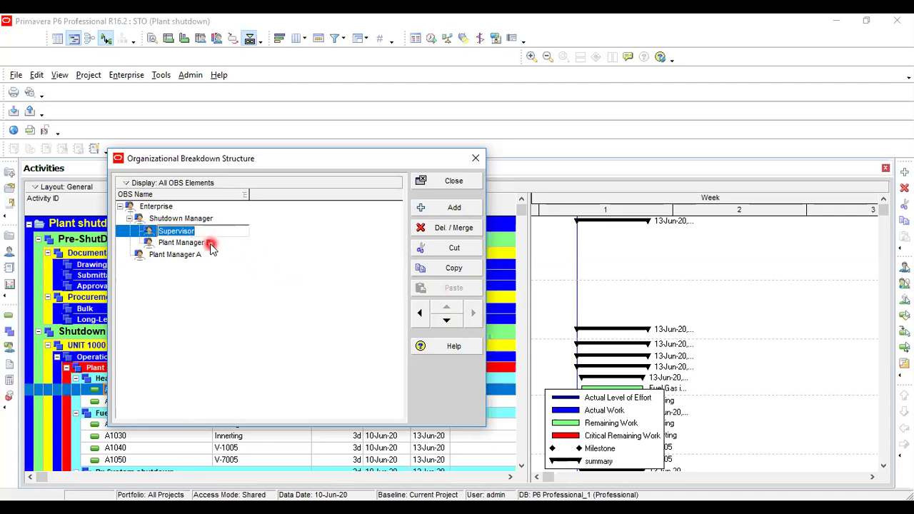
pyautogui.click(204, 244)
pyautogui.click(447, 308)
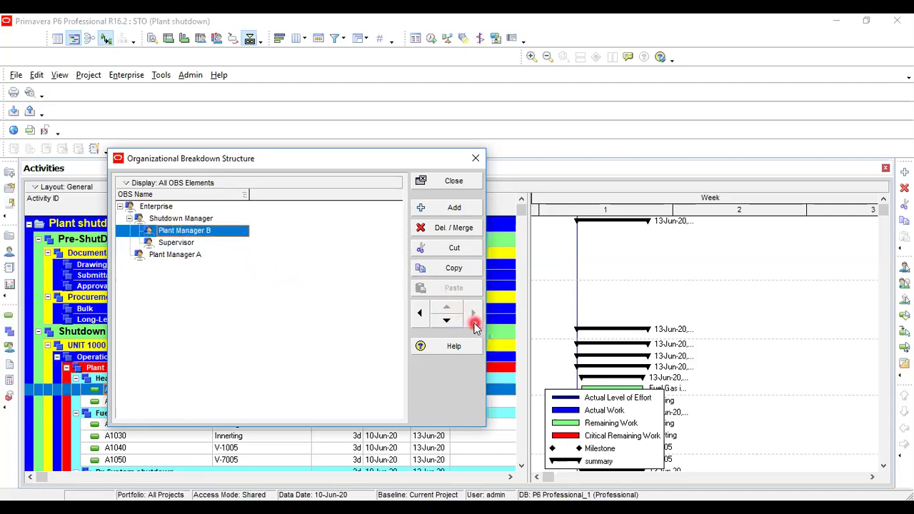
# Delete the Supervisor element from under Shutdown Manager.
pyautogui.click(176, 246)
pyautogui.click(456, 228)
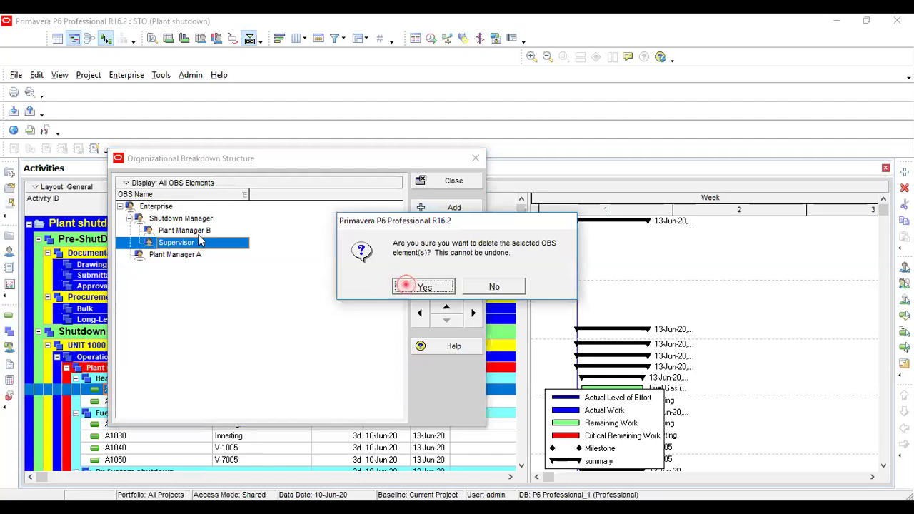
pyautogui.click(403, 286)
# Add an OBS element one level below Plant Manager B and name it Supervisor.
pyautogui.click(455, 208)
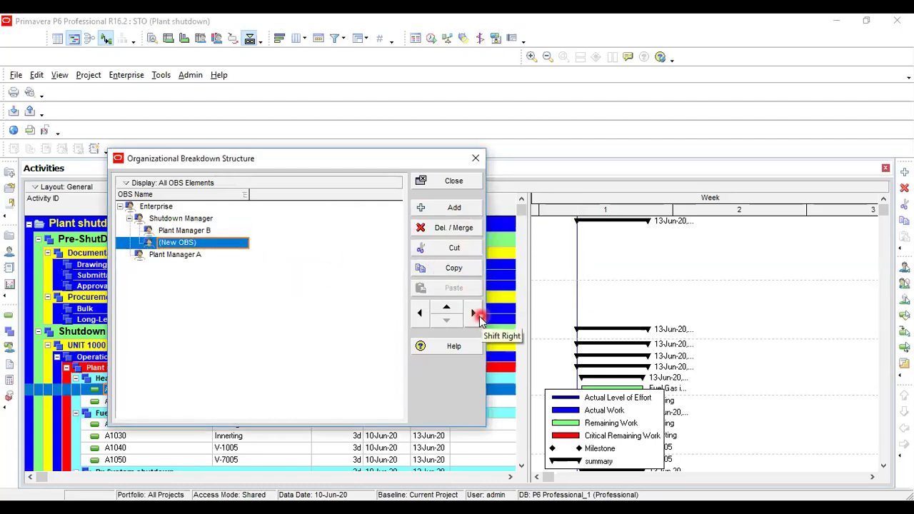
pyautogui.click(476, 315)
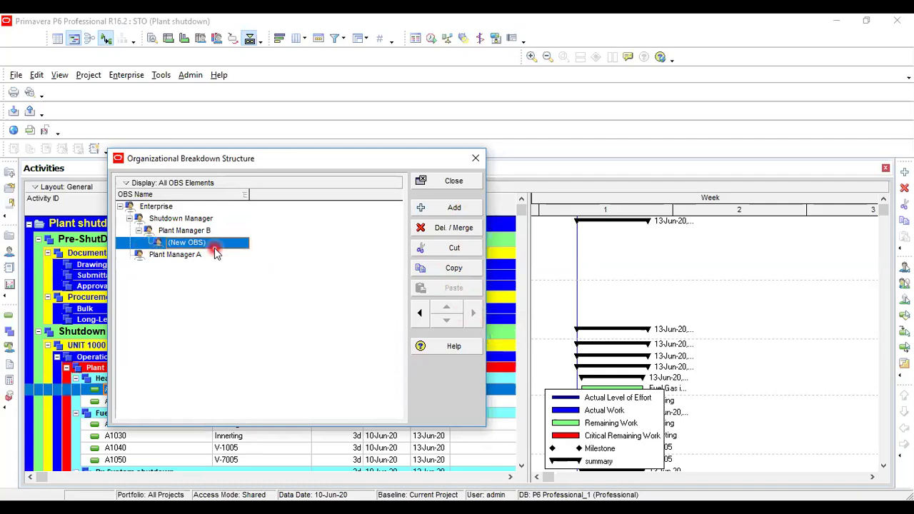
pyautogui.click(221, 246)
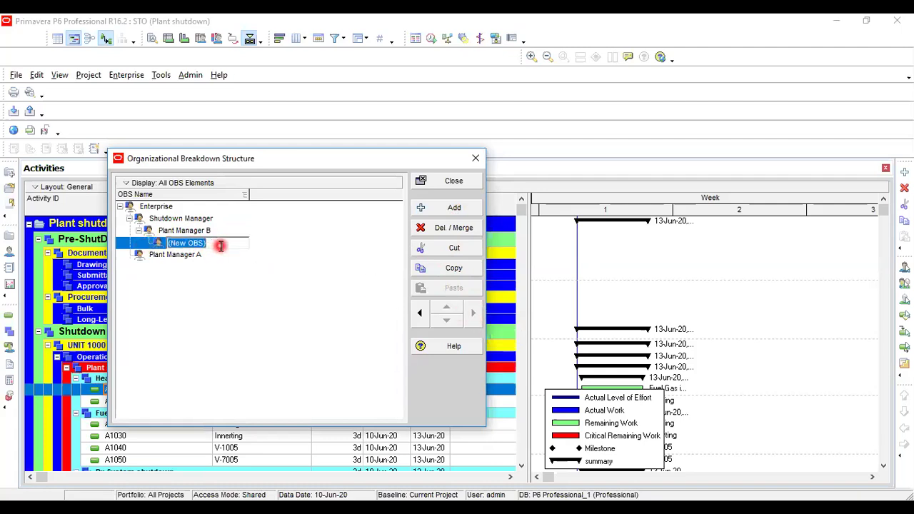
pyautogui.write('Sup')
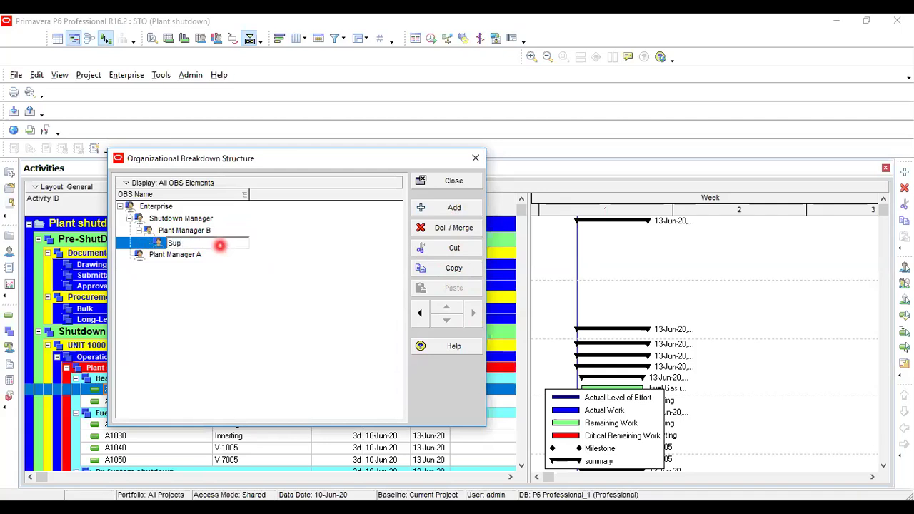
pyautogui.write('ervisor')
pyautogui.press('Return')
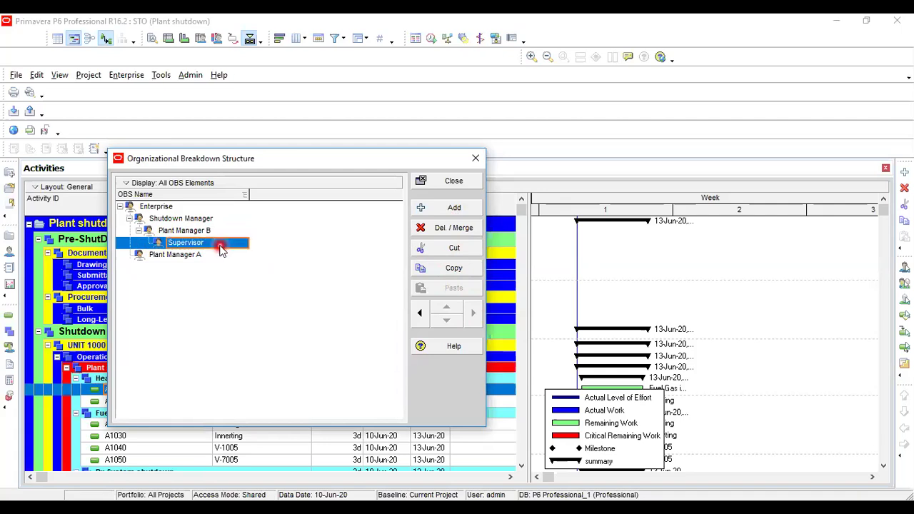
# Display the OBS in Chart View, examine the hierarchy from Enterprise down to Supervisor, and close the OBS window.
pyautogui.click(183, 255)
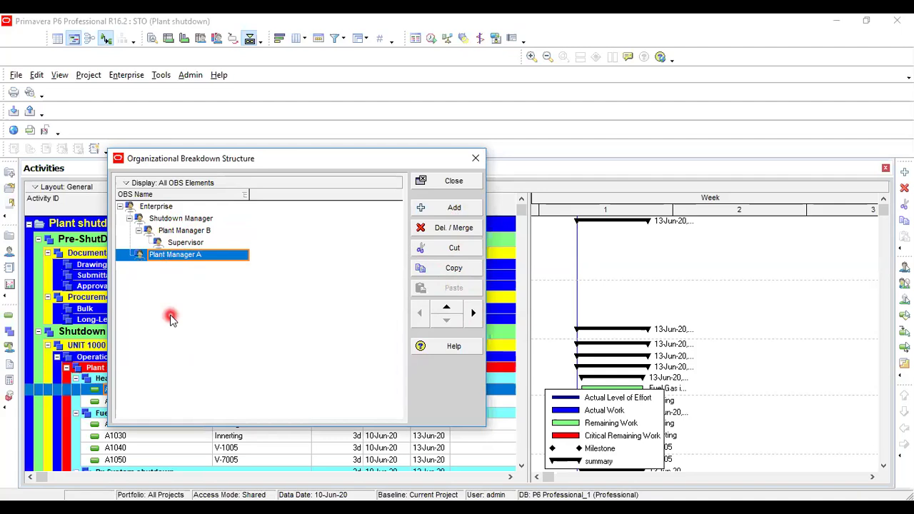
pyautogui.click(124, 185)
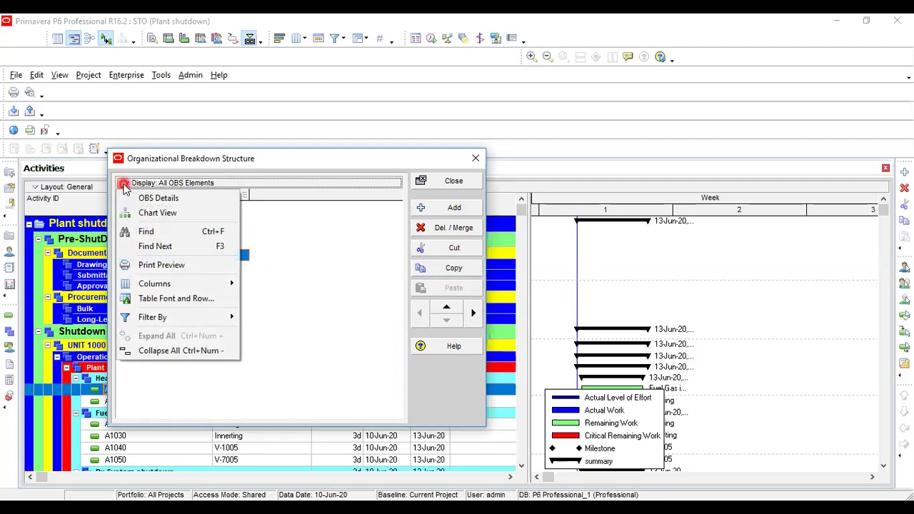
pyautogui.click(140, 213)
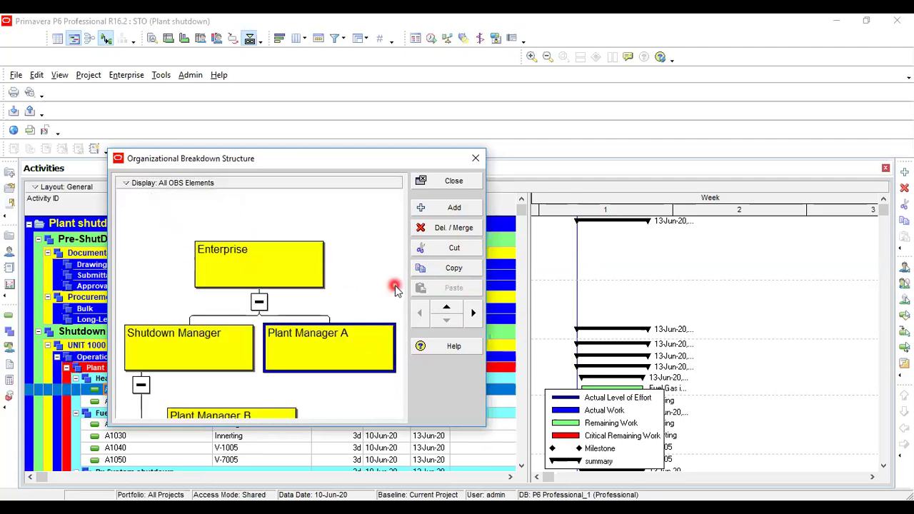
pyautogui.scroll(-4, 306, 318)
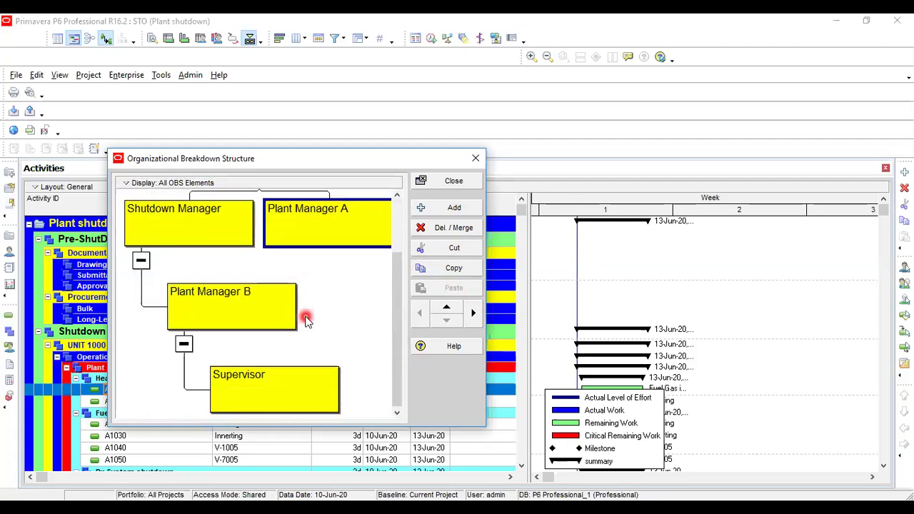
pyautogui.scroll(3, 306, 318)
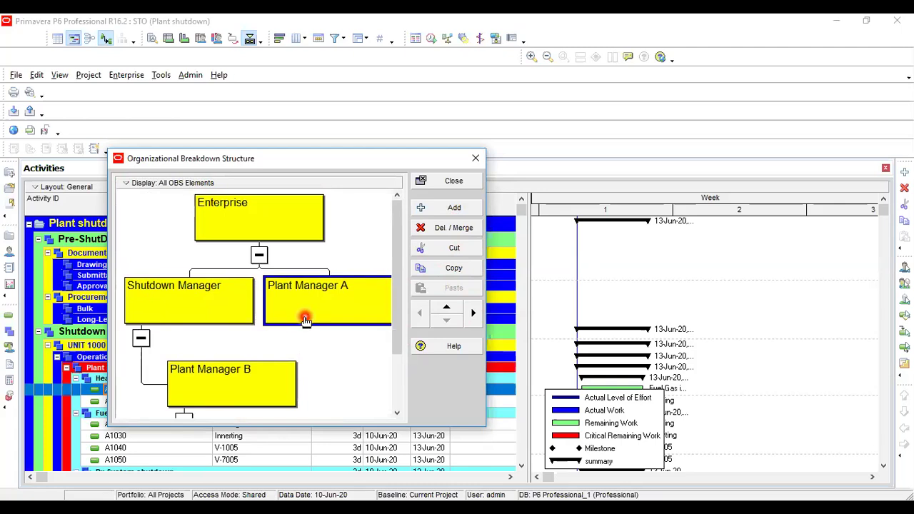
pyautogui.scroll(-3, 305, 318)
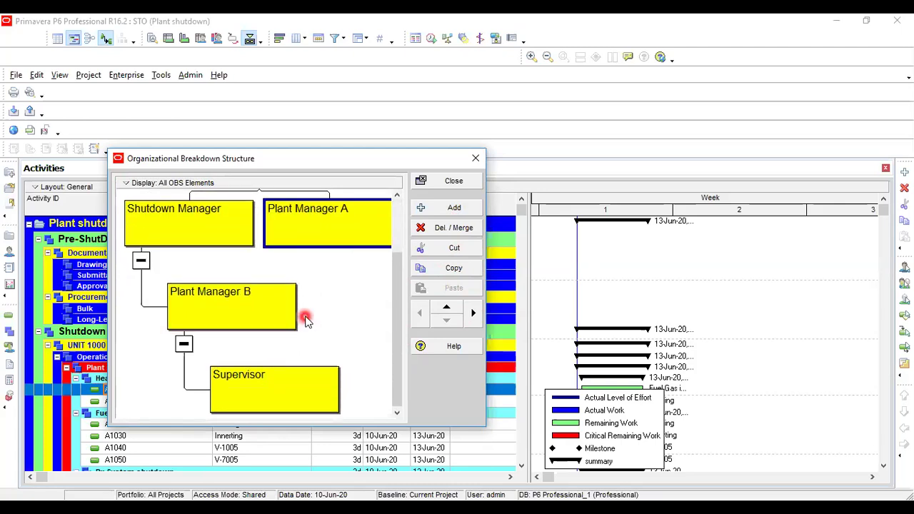
pyautogui.click(476, 159)
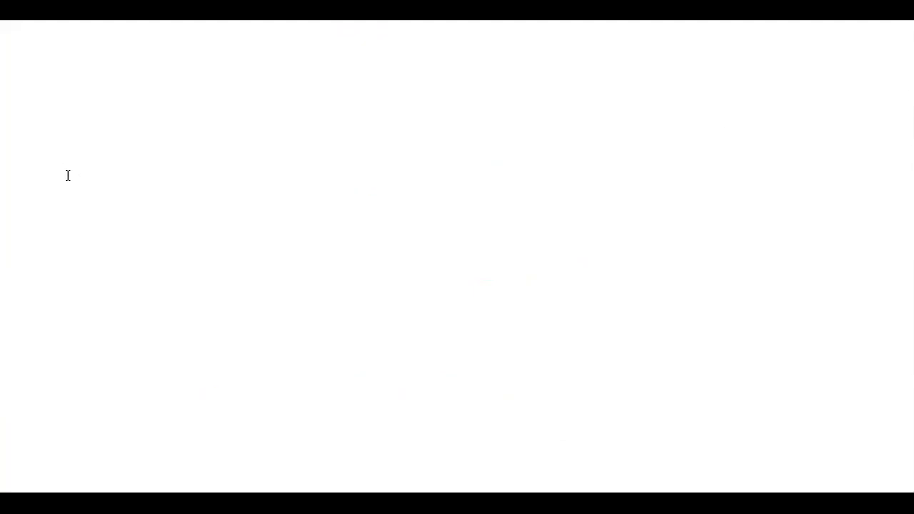
pyautogui.click(68, 175)
pyautogui.moveTo(183, 161); pyautogui.dragTo(197, 168)
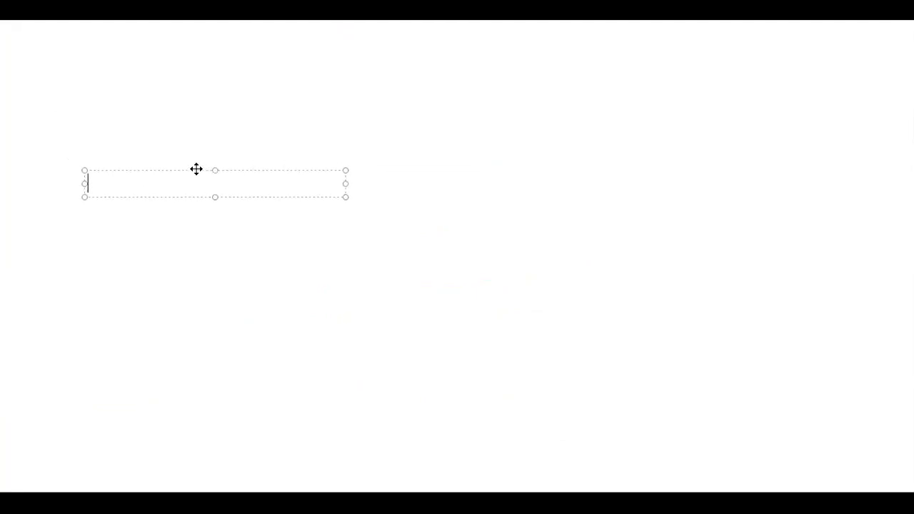
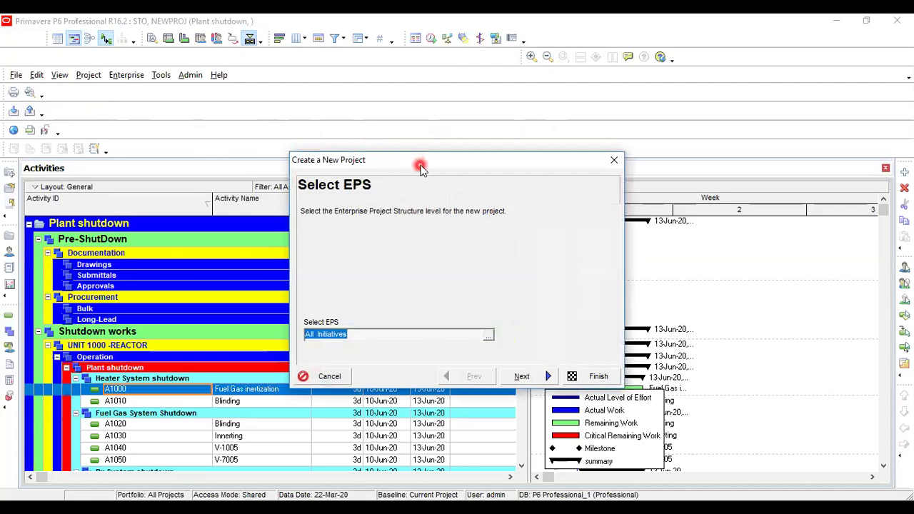
# Select Energy as the EPS for the new project and continue to the project name page.
pyautogui.moveTo(420, 167); pyautogui.dragTo(223, 147)
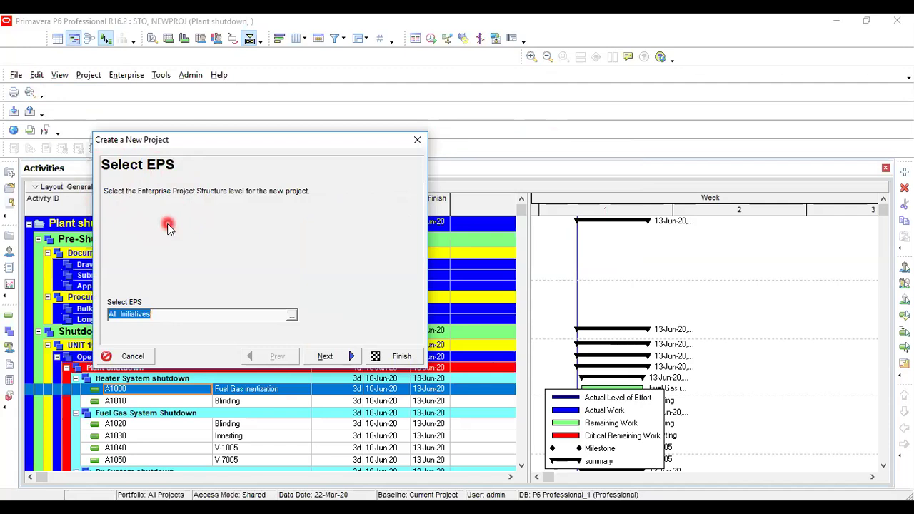
pyautogui.click(291, 319)
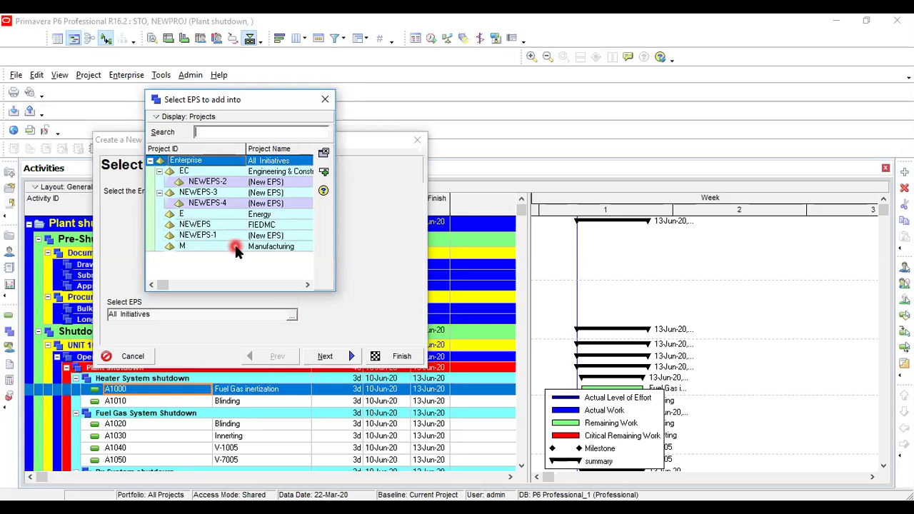
pyautogui.click(272, 214)
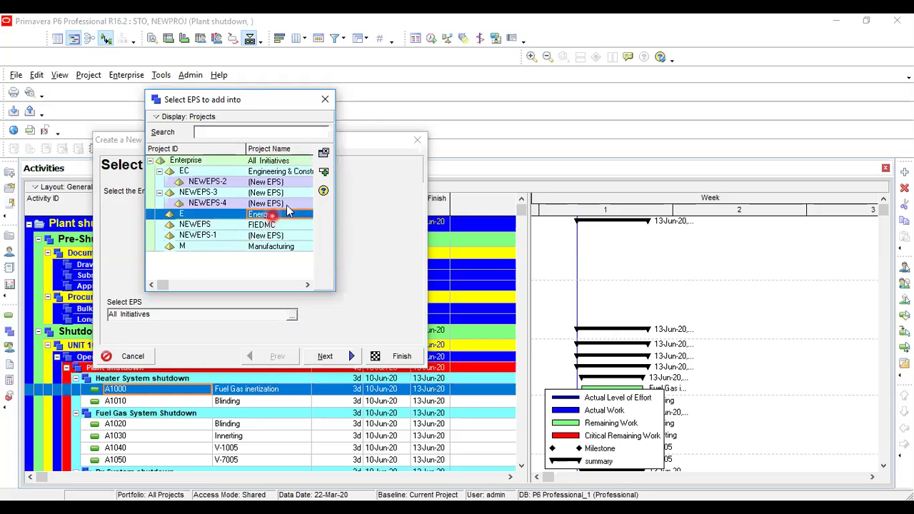
pyautogui.click(327, 174)
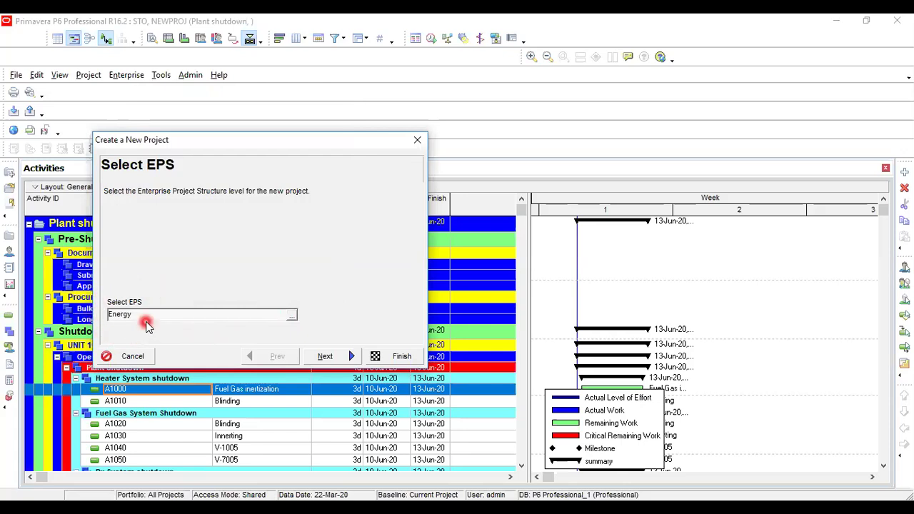
pyautogui.click(326, 357)
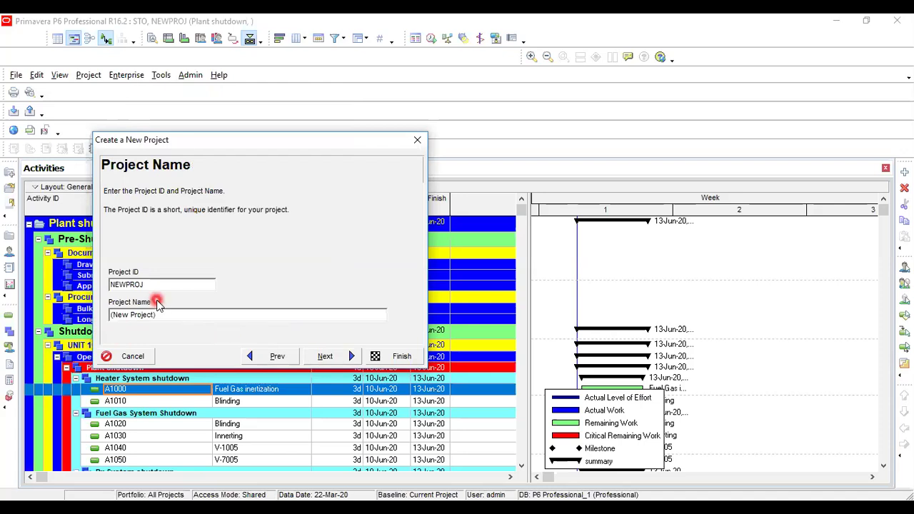
# Set the Project ID to STO-2020 and the Project Name to Shutdown Turn Around Outage 2020, and continue to the project dates.
pyautogui.moveTo(112, 284); pyautogui.dragTo(157, 285)
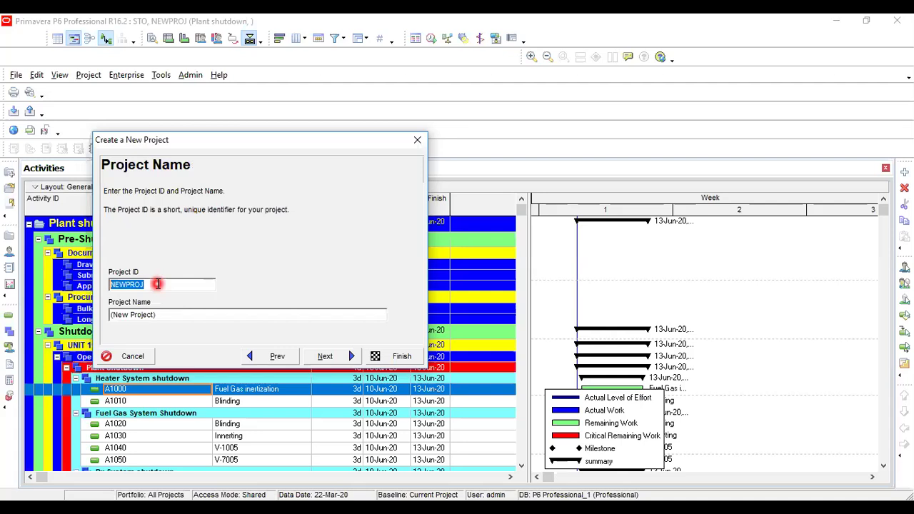
pyautogui.write('STO-2020')
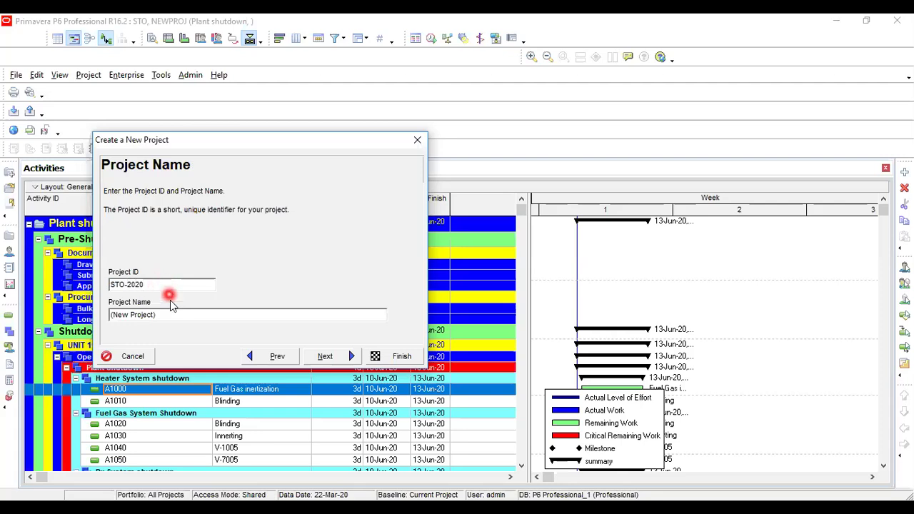
pyautogui.moveTo(160, 315); pyautogui.dragTo(107, 315)
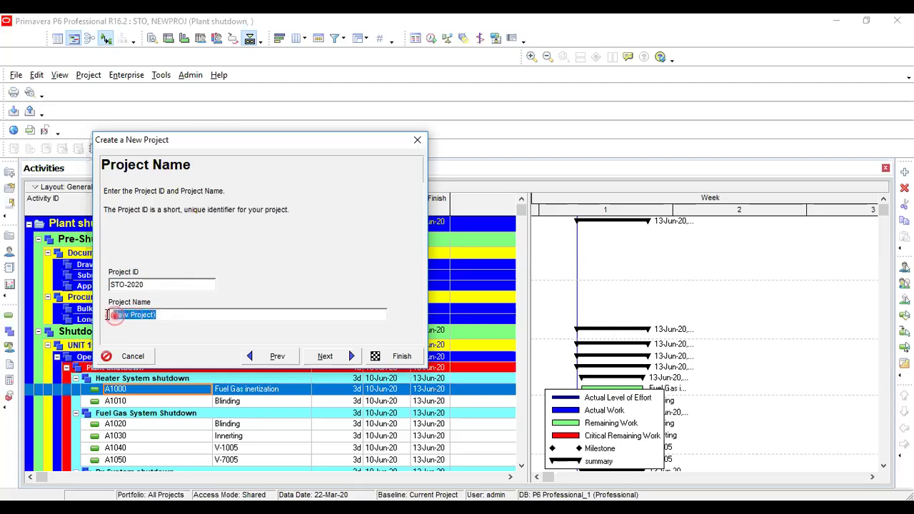
pyautogui.write('Shutd')
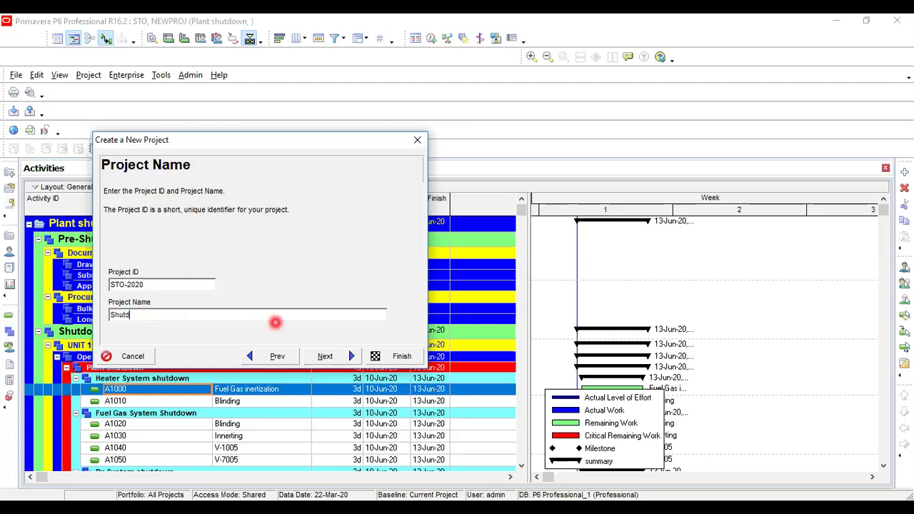
pyautogui.write('own Turn Around Outage 2020')
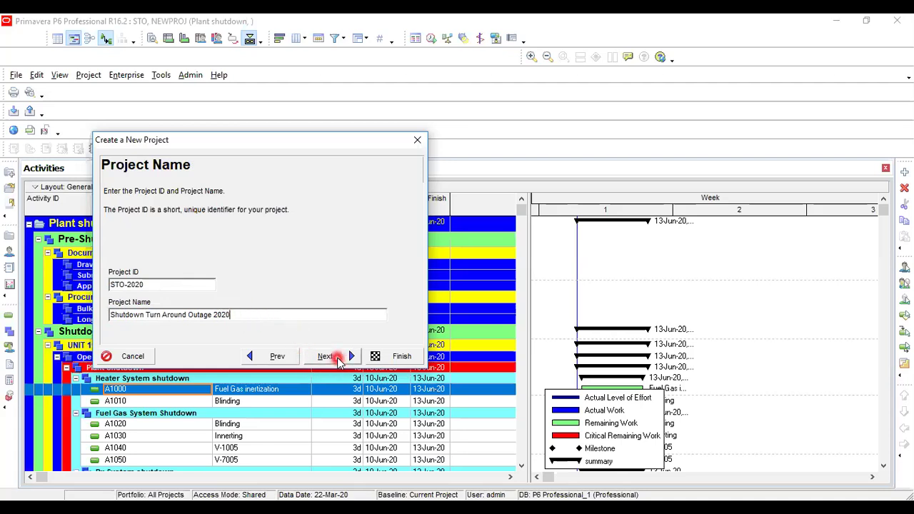
pyautogui.click(339, 360)
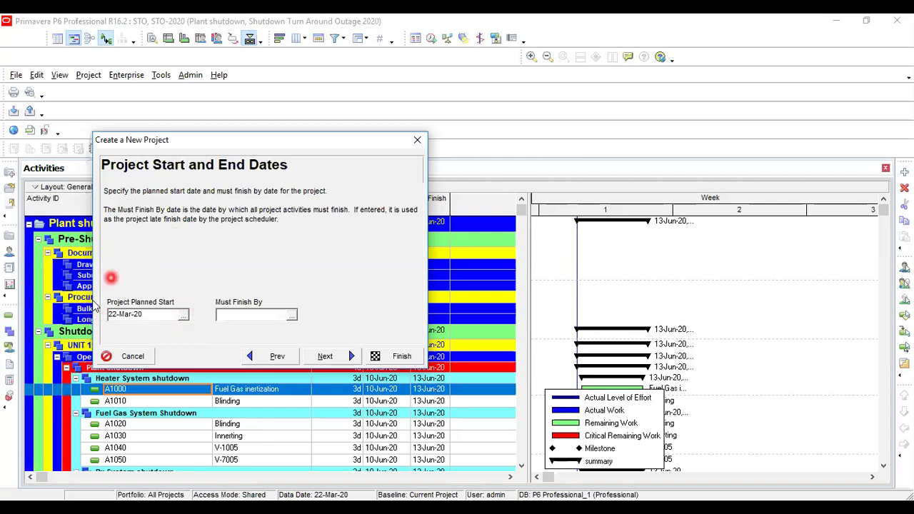
# Set the Project Planned Start to 11-Jun-20, leave Must Finish By empty, and continue to the responsible manager page.
pyautogui.click(186, 317)
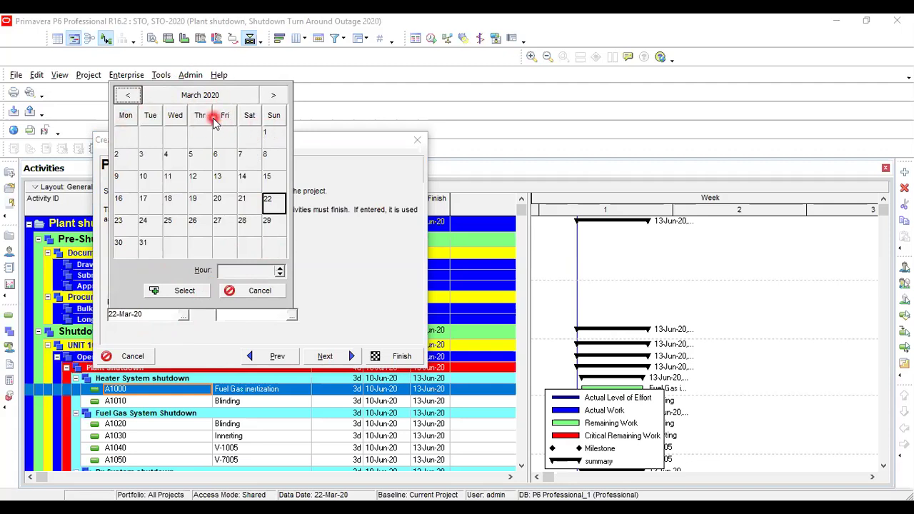
pyautogui.click(273, 95)
pyautogui.click(273, 95)
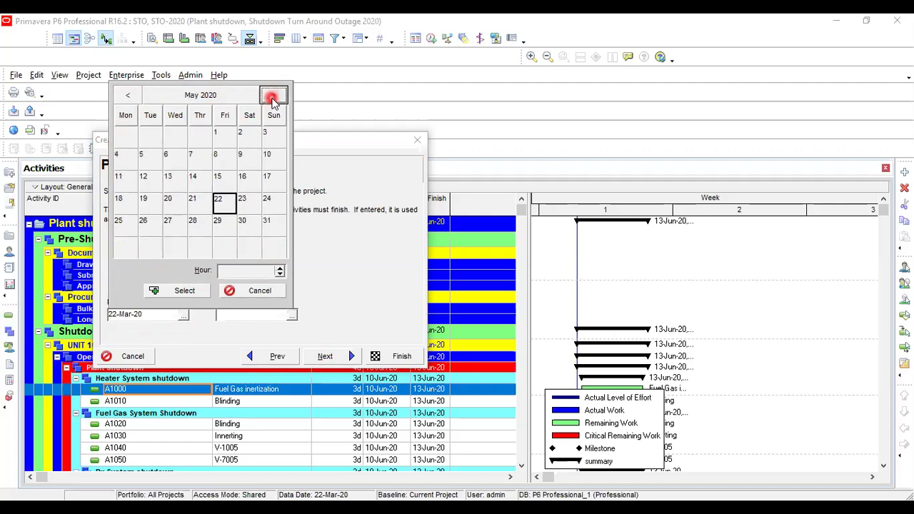
pyautogui.click(126, 95)
pyautogui.click(126, 95)
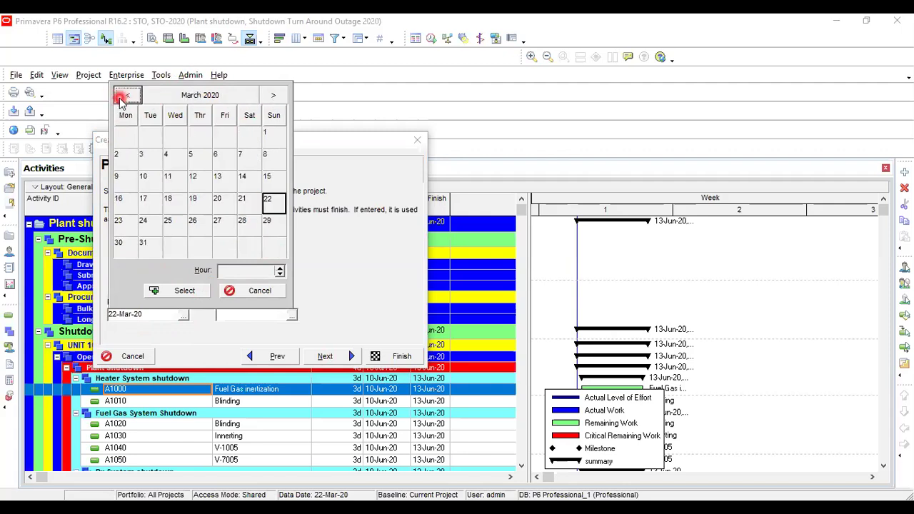
pyautogui.click(273, 95)
pyautogui.click(274, 95)
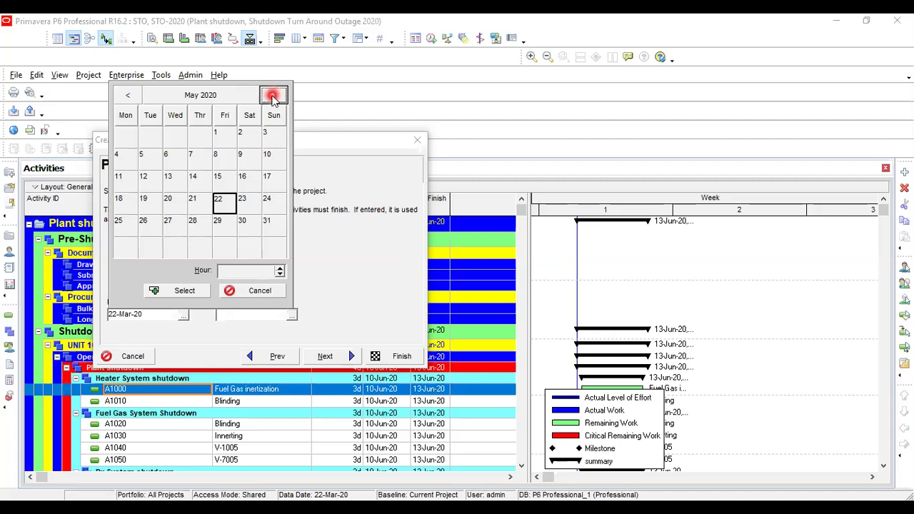
pyautogui.click(274, 95)
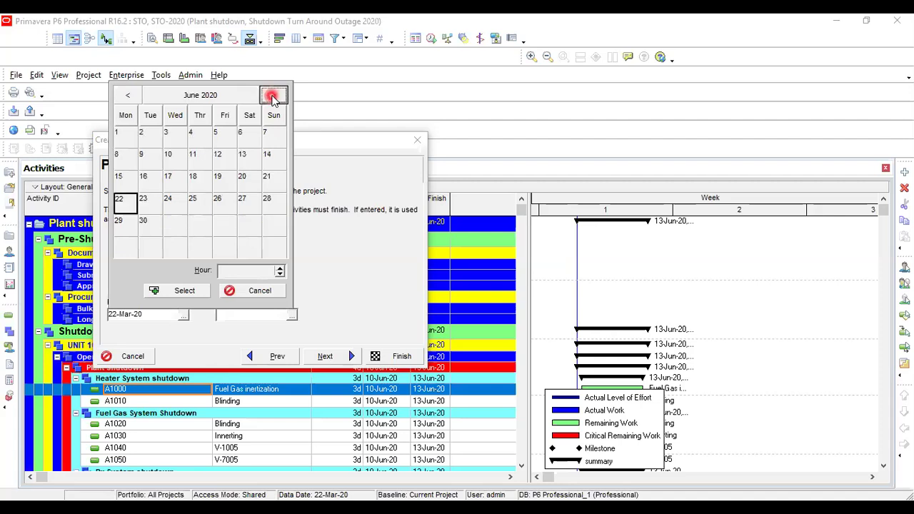
pyautogui.click(198, 163)
pyautogui.click(189, 291)
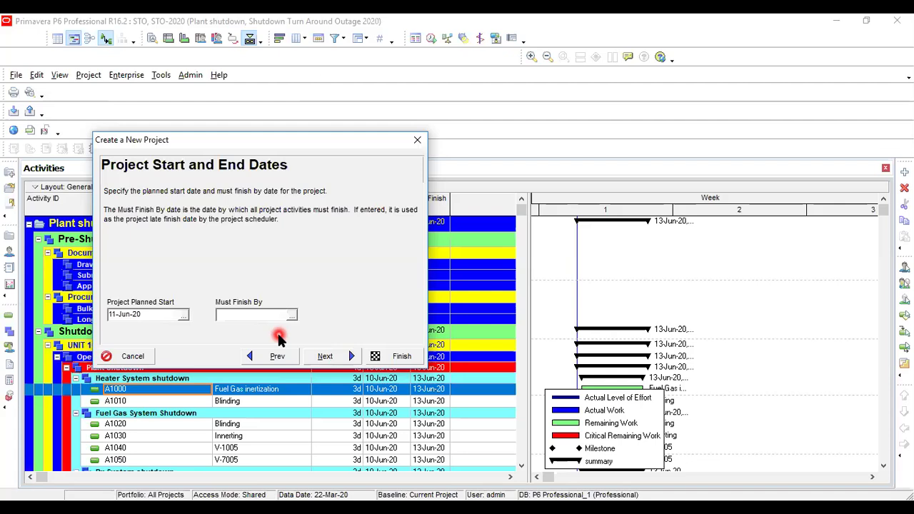
pyautogui.click(328, 357)
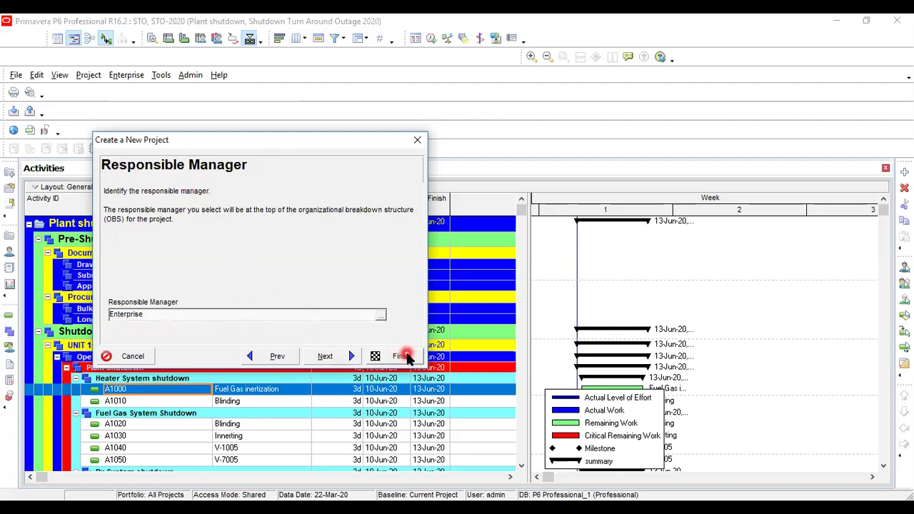
# Assign Shutdown Manager as the project's Responsible Manager and continue to the assignment rate type page.
pyautogui.click(380, 318)
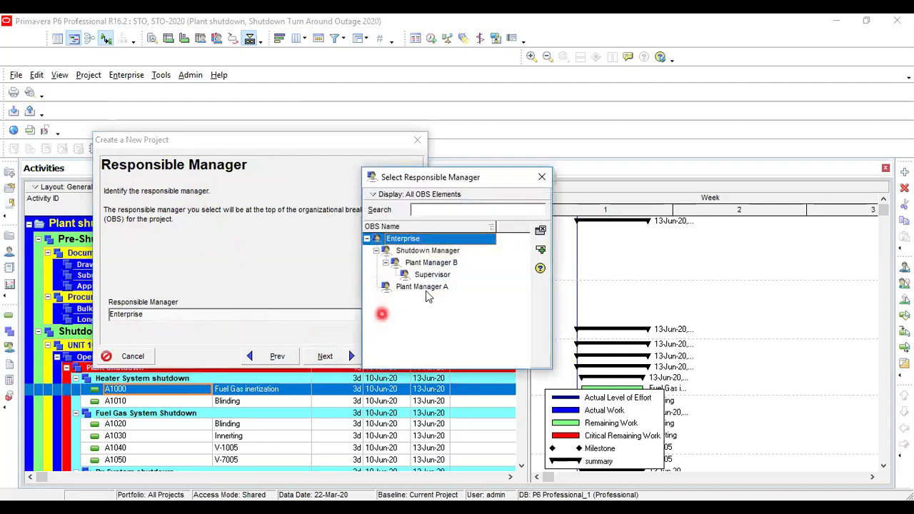
pyautogui.click(432, 251)
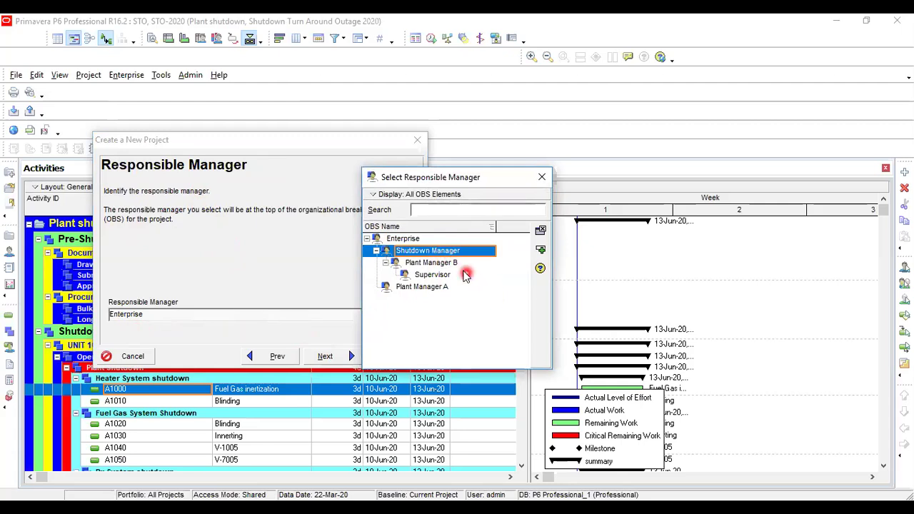
pyautogui.click(539, 254)
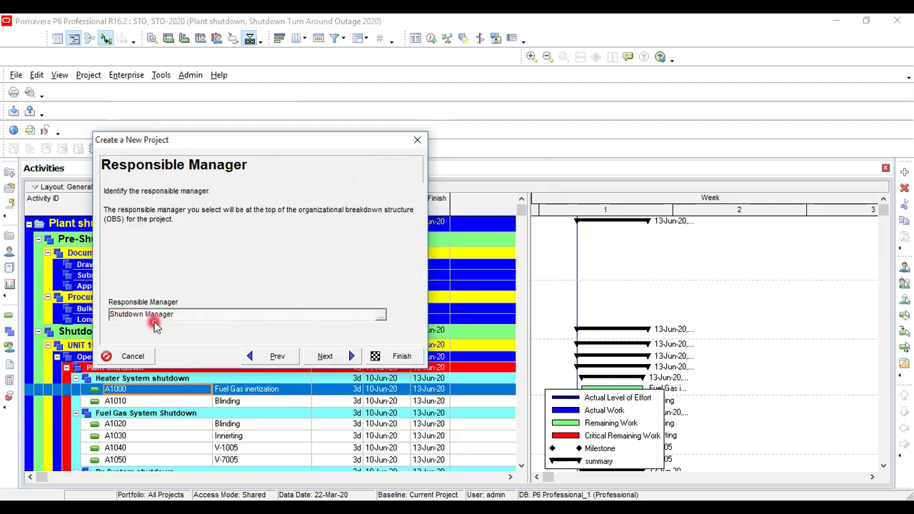
pyautogui.click(326, 357)
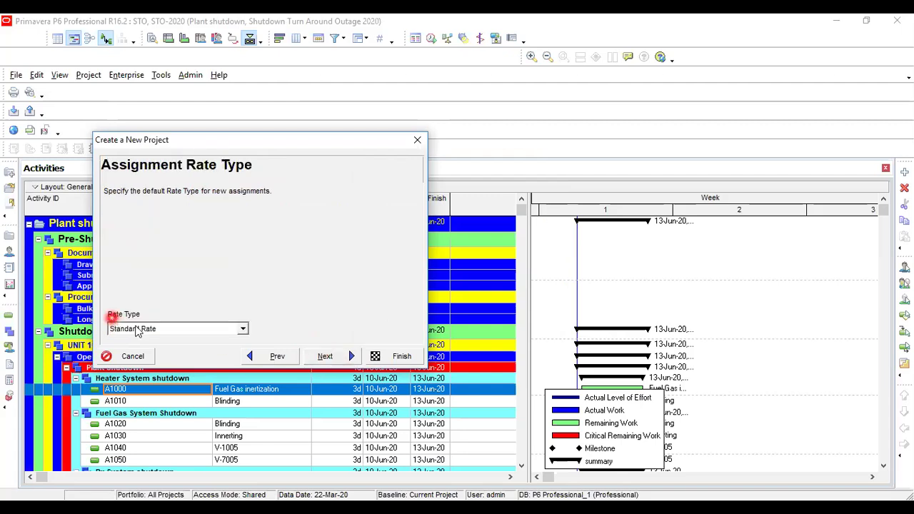
# Choose Standard Rate as the default rate type for new assignments and finish creating the project.
pyautogui.click(243, 330)
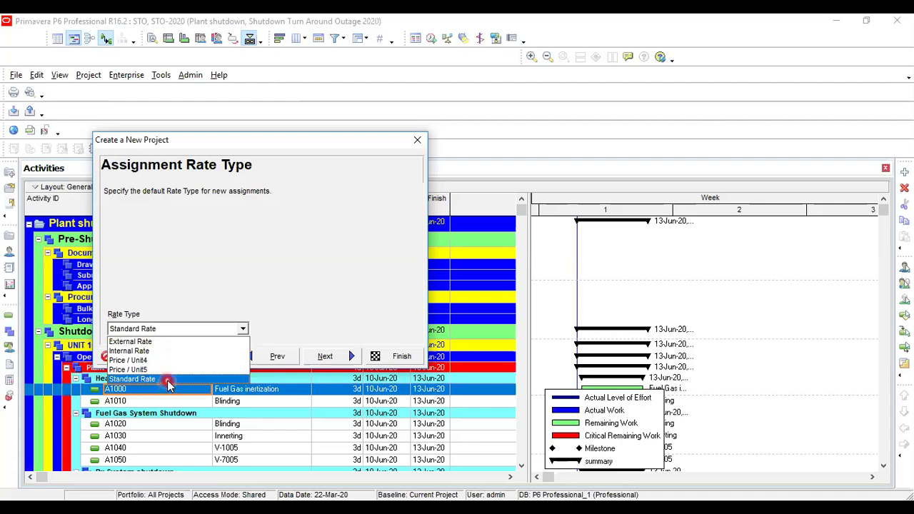
pyautogui.click(165, 381)
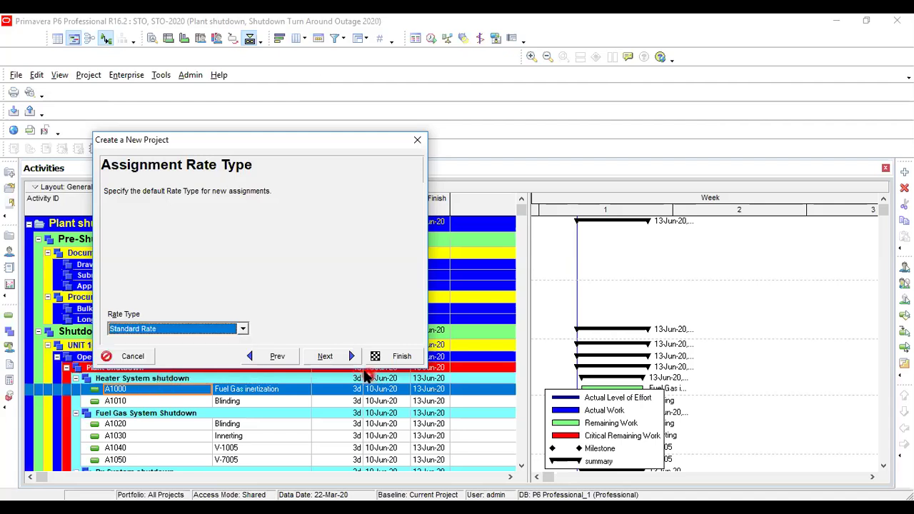
pyautogui.click(333, 357)
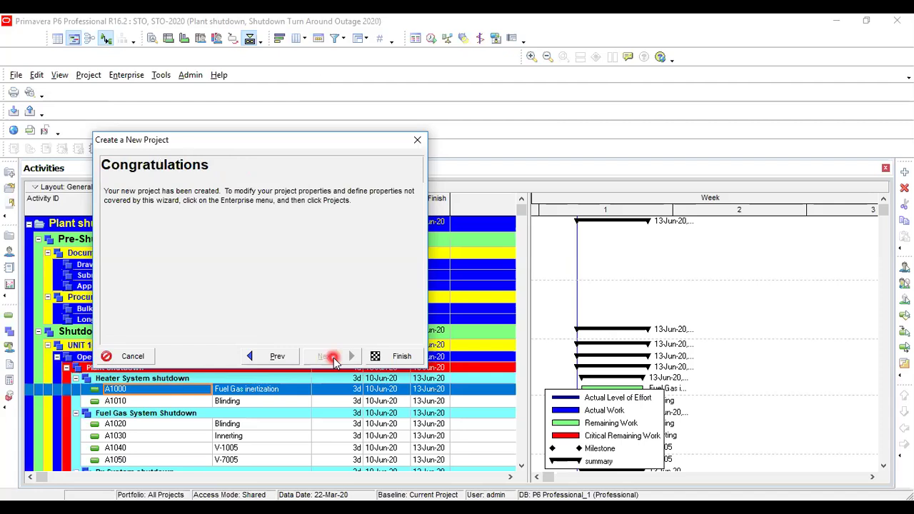
pyautogui.click(402, 359)
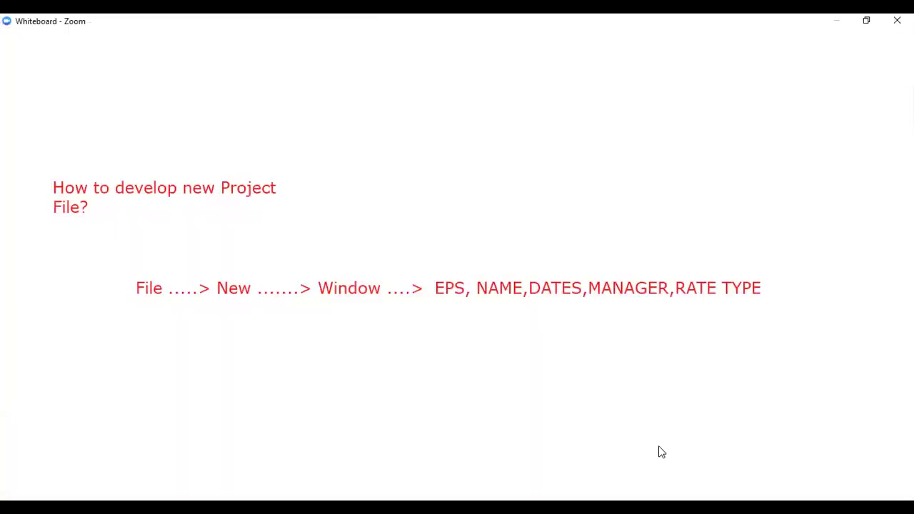
# On the Zoom whiteboard, add a text box below the File, New, Window line and begin its text with "Ope".
pyautogui.moveTo(214, 334); pyautogui.dragTo(807, 334)
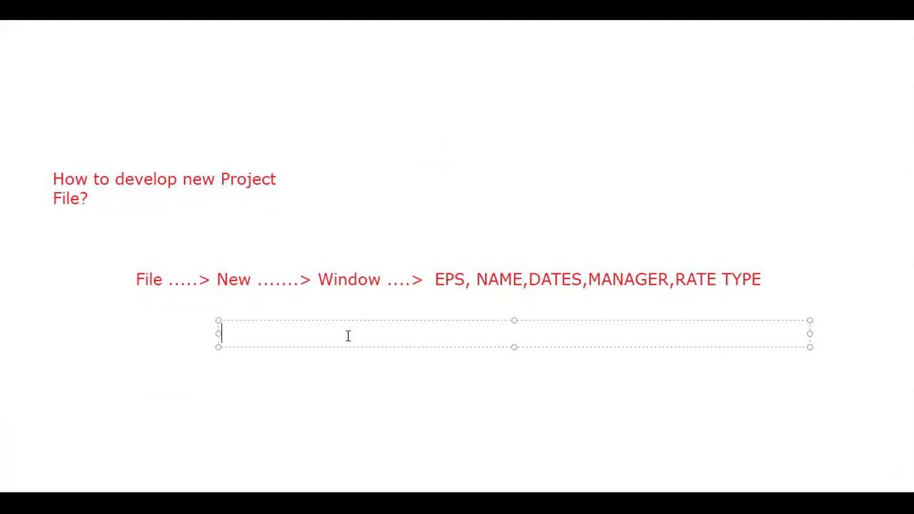
pyautogui.write('Ope')
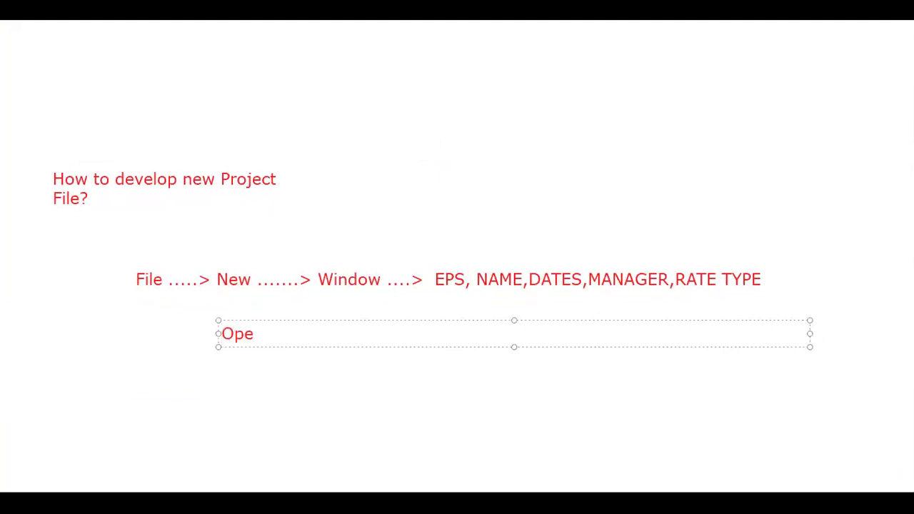